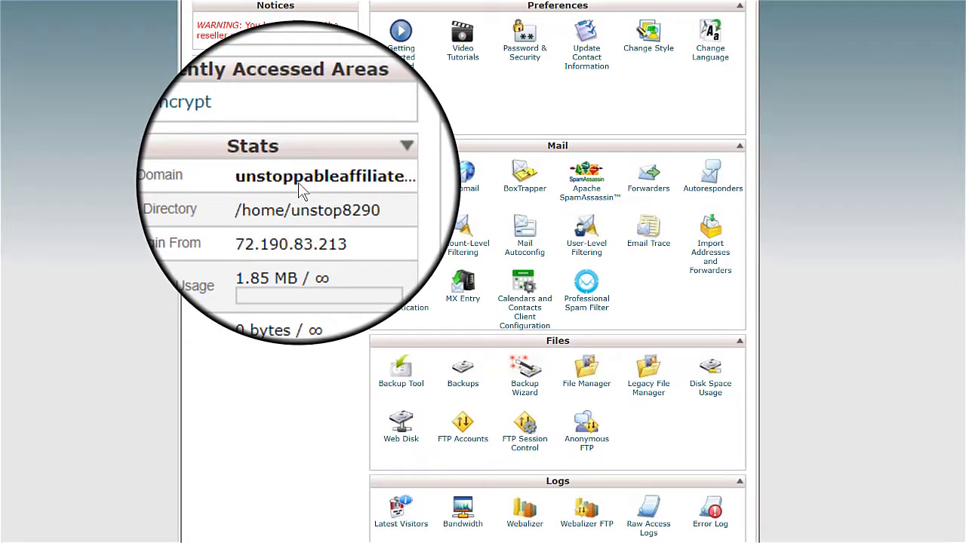
Install a standard Let's Encrypt SSL certificate for the domain unstoppableaffiliate.net
{"action": "scroll", "coordinate": [241, 257], "scroll_direction": "down", "scroll_amount": 2}
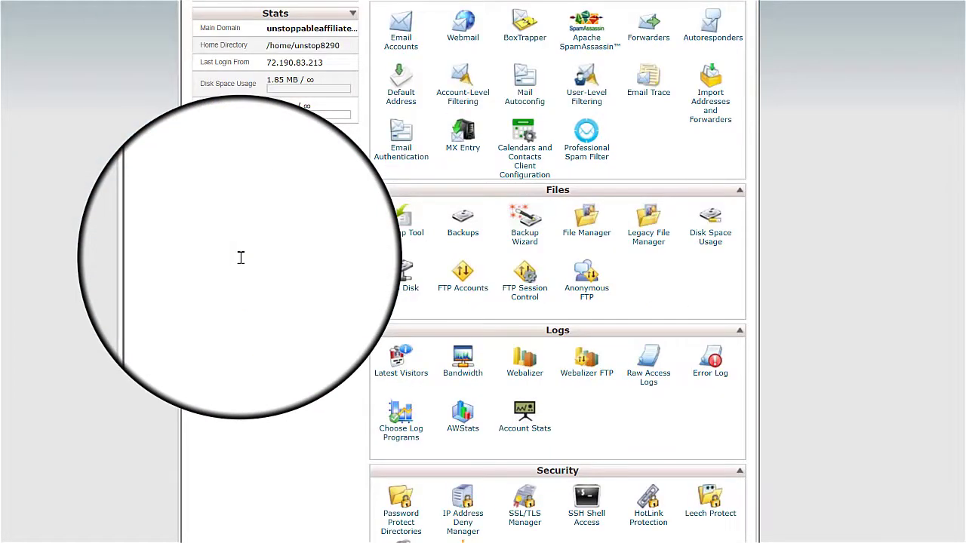
{"action": "scroll", "coordinate": [241, 257], "scroll_direction": "down", "scroll_amount": 3}
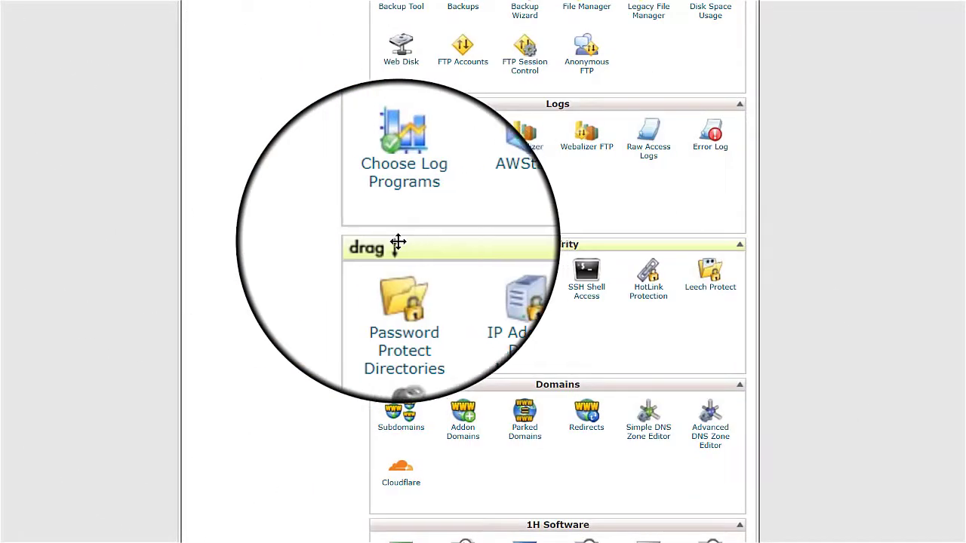
{"action": "scroll", "coordinate": [256, 250], "scroll_direction": "up", "scroll_amount": 4}
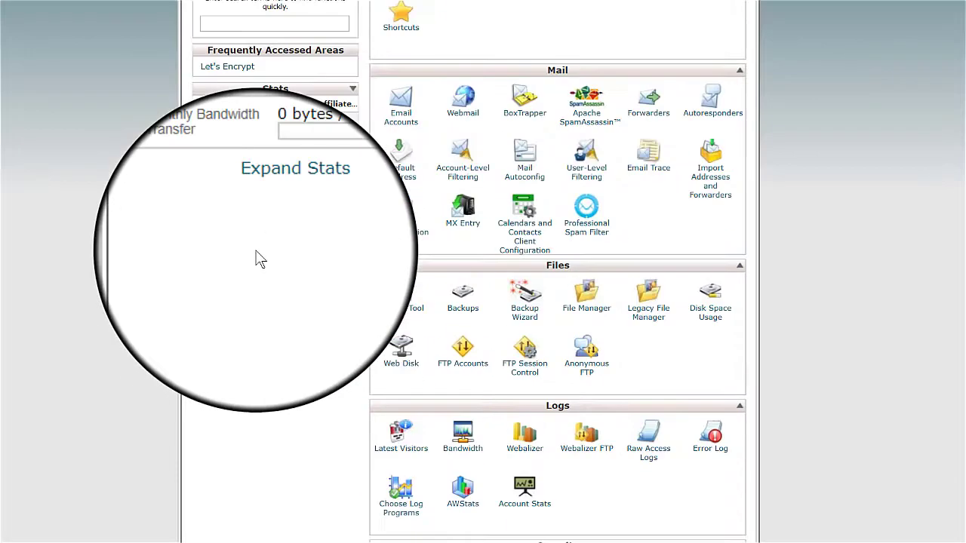
{"action": "scroll", "coordinate": [255, 250], "scroll_direction": "down", "scroll_amount": 5}
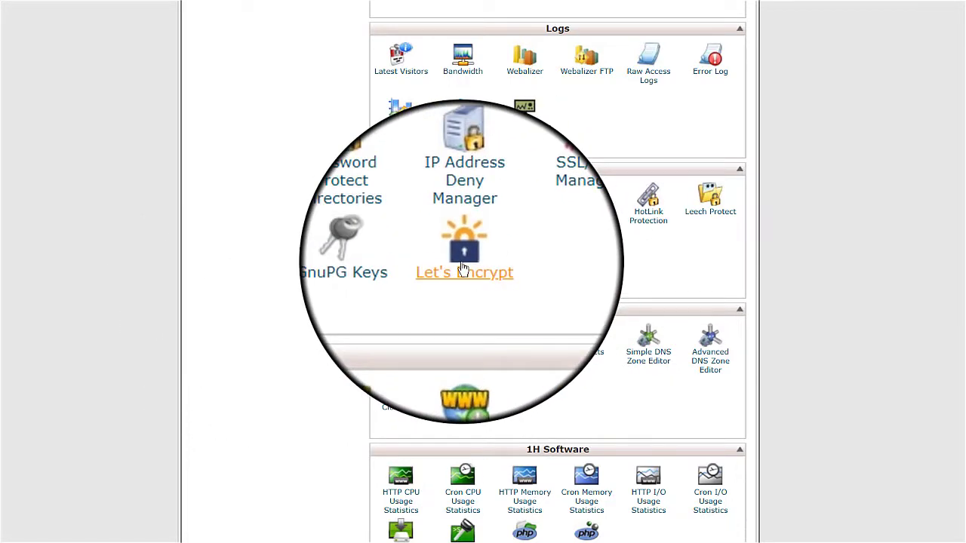
{"action": "left_click", "coordinate": [463, 269]}
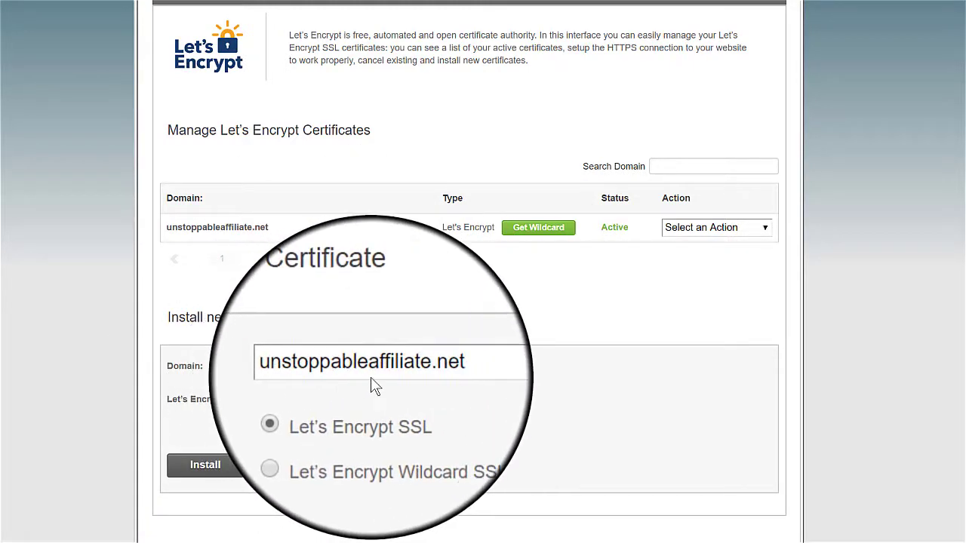
{"action": "left_click", "coordinate": [222, 466]}
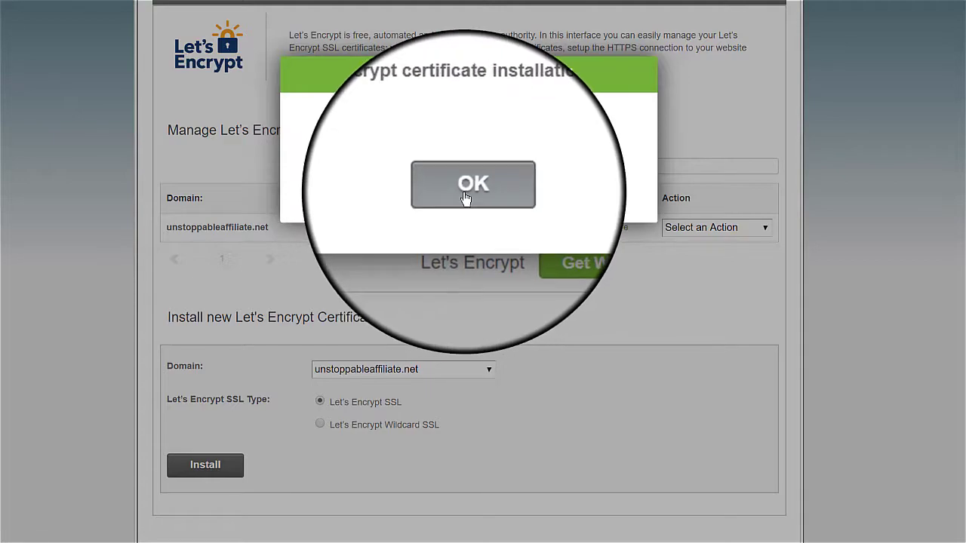
{"action": "left_click", "coordinate": [466, 197]}
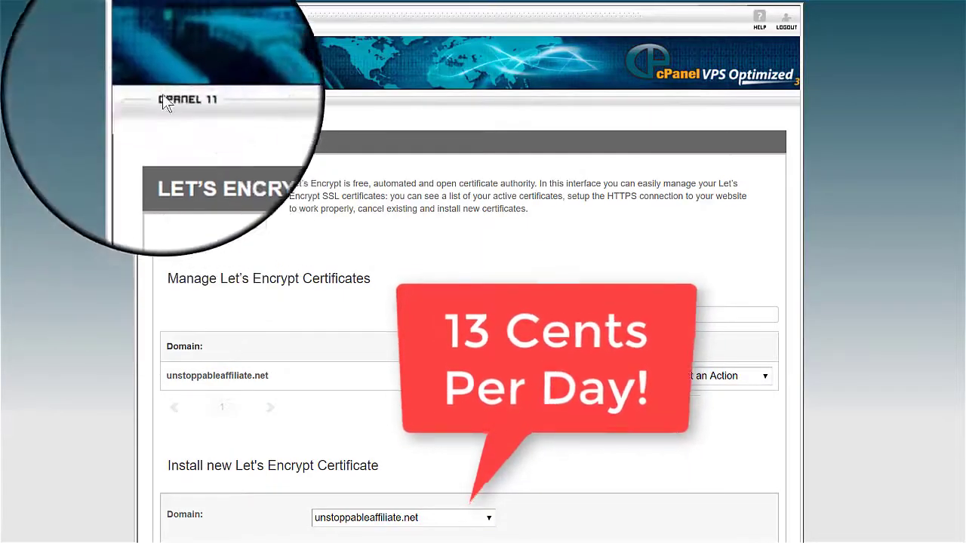
Return to the cPanel home page and open the WordPress installation form in Softaculous
{"action": "left_click", "coordinate": [150, 23]}
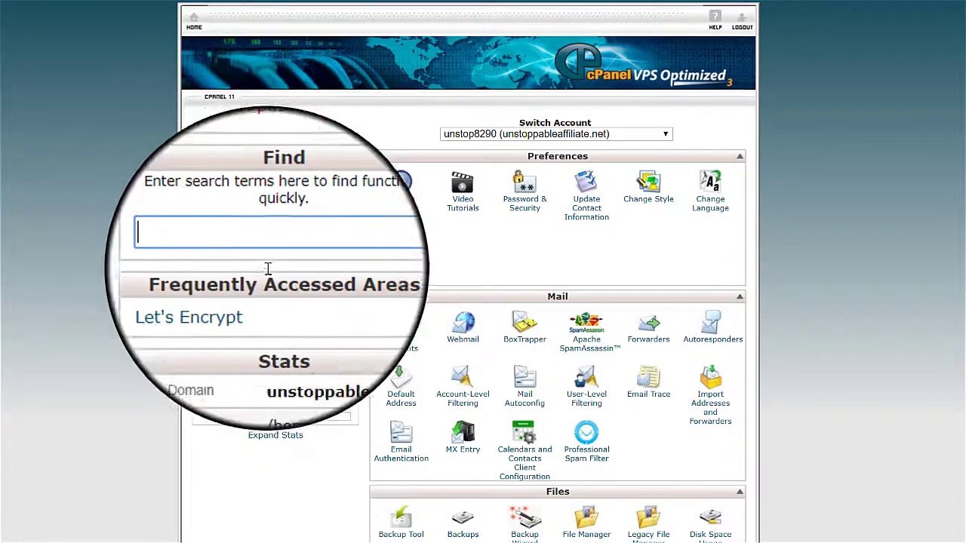
{"action": "scroll", "coordinate": [161, 236], "scroll_direction": "down", "scroll_amount": 4}
{"action": "scroll", "coordinate": [157, 230], "scroll_direction": "down", "scroll_amount": 6}
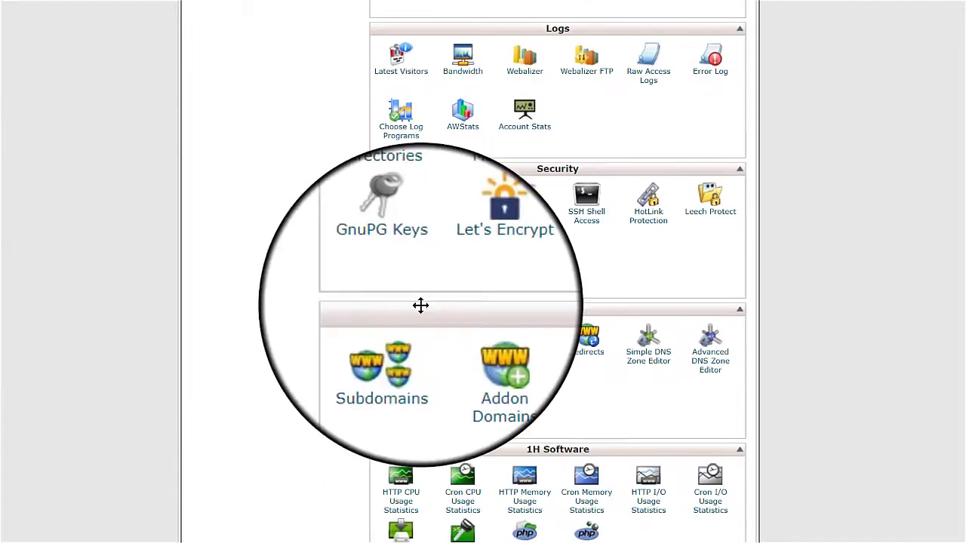
{"action": "scroll", "coordinate": [332, 278], "scroll_direction": "down", "scroll_amount": 4}
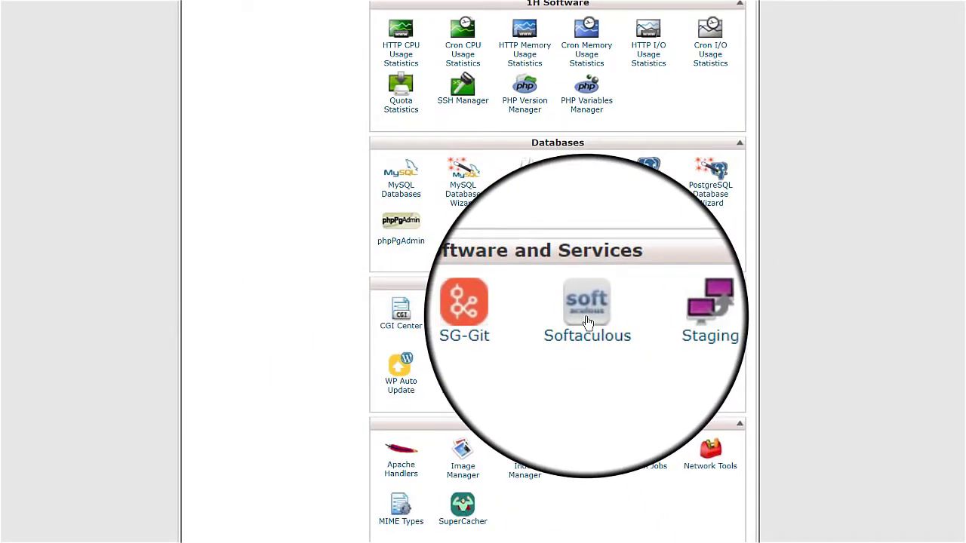
{"action": "left_click", "coordinate": [588, 323]}
{"action": "scroll", "coordinate": [253, 345], "scroll_direction": "down", "scroll_amount": 2}
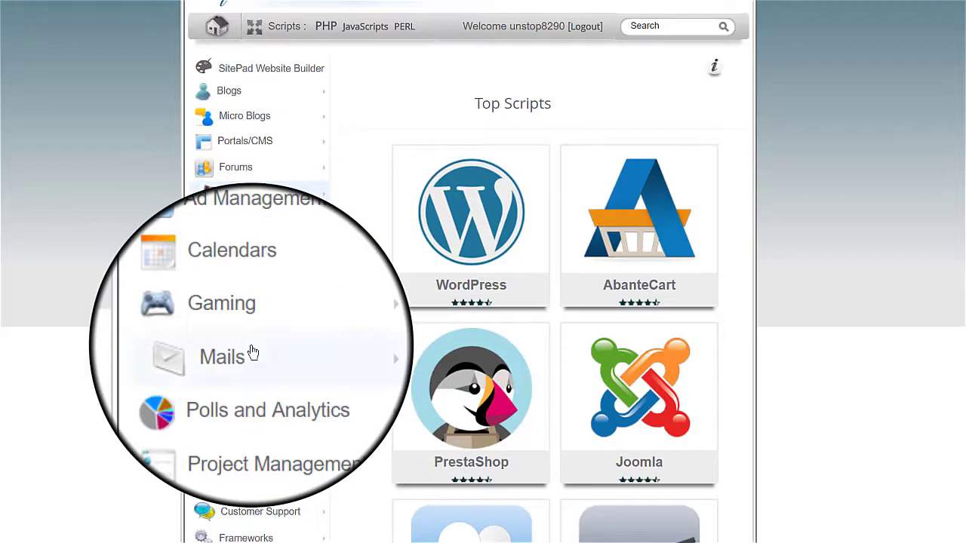
{"action": "scroll", "coordinate": [83, 317], "scroll_direction": "down", "scroll_amount": 1}
{"action": "mouse_move", "coordinate": [466, 199]}
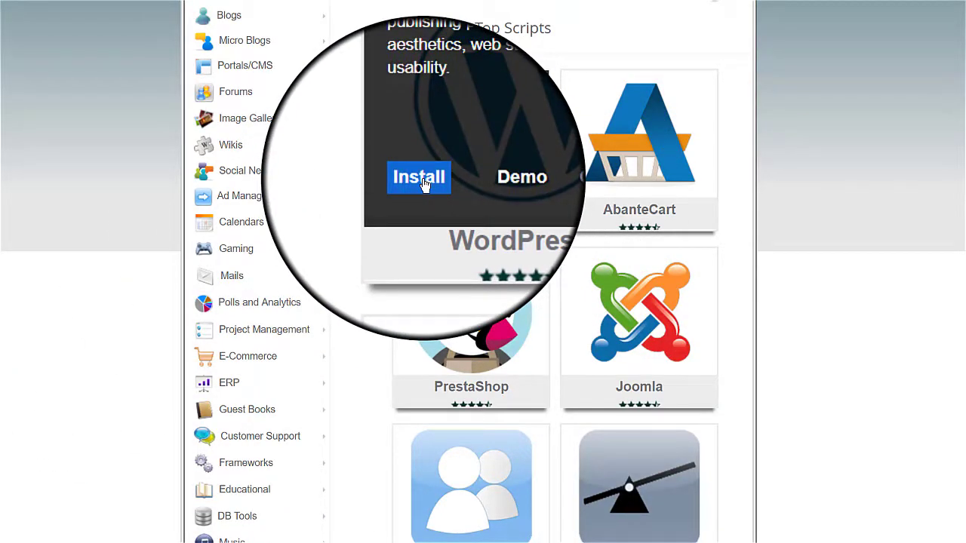
{"action": "left_click", "coordinate": [425, 185]}
Set the site name to "Unstoppable Affiliate" and enter a site description starting with "Get Your First Commission Check To"
{"action": "scroll", "coordinate": [500, 278], "scroll_direction": "down", "scroll_amount": 3}
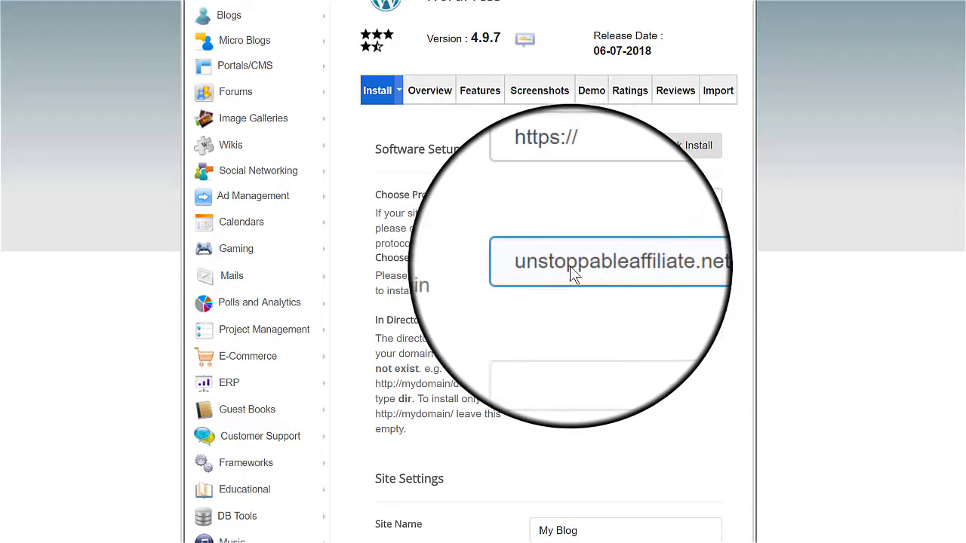
{"action": "scroll", "coordinate": [491, 315], "scroll_direction": "down", "scroll_amount": 1}
{"action": "scroll", "coordinate": [489, 313], "scroll_direction": "down", "scroll_amount": 1}
{"action": "left_click_drag", "start_coordinate": [597, 369], "coordinate": [478, 381]}
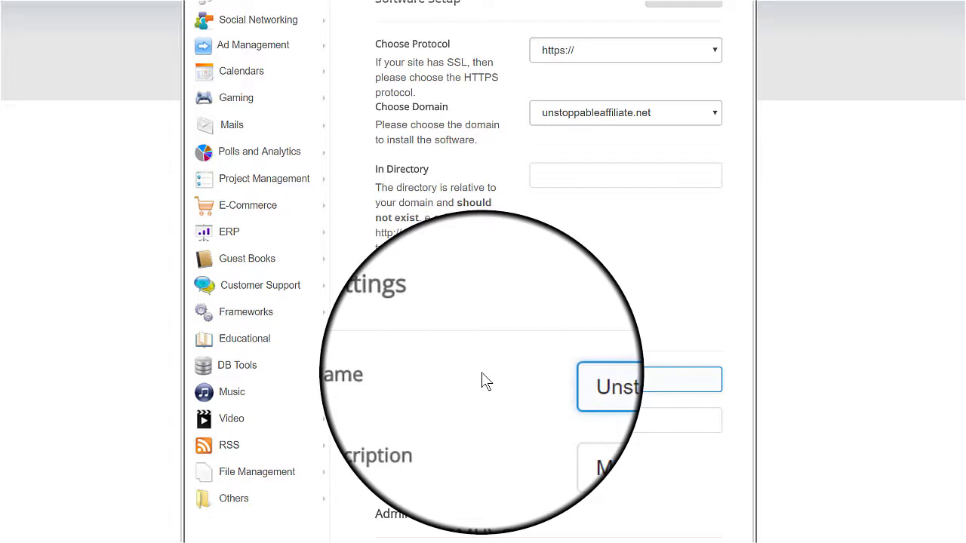
{"action": "key", "text": "Tab"}
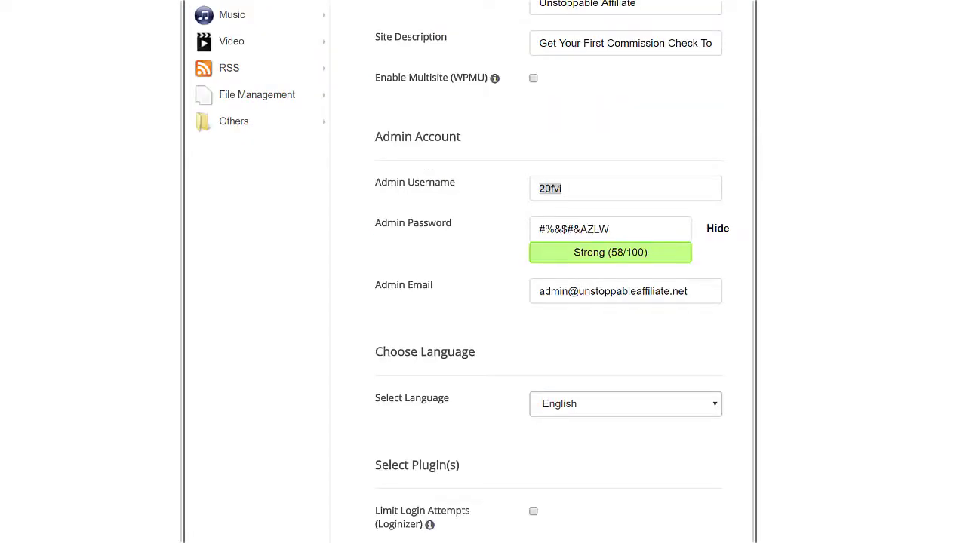
Copy the generated admin username and admin password, switching to another window to record them
{"action": "right_click", "coordinate": [554, 184]}
{"action": "left_click", "coordinate": [596, 225]}
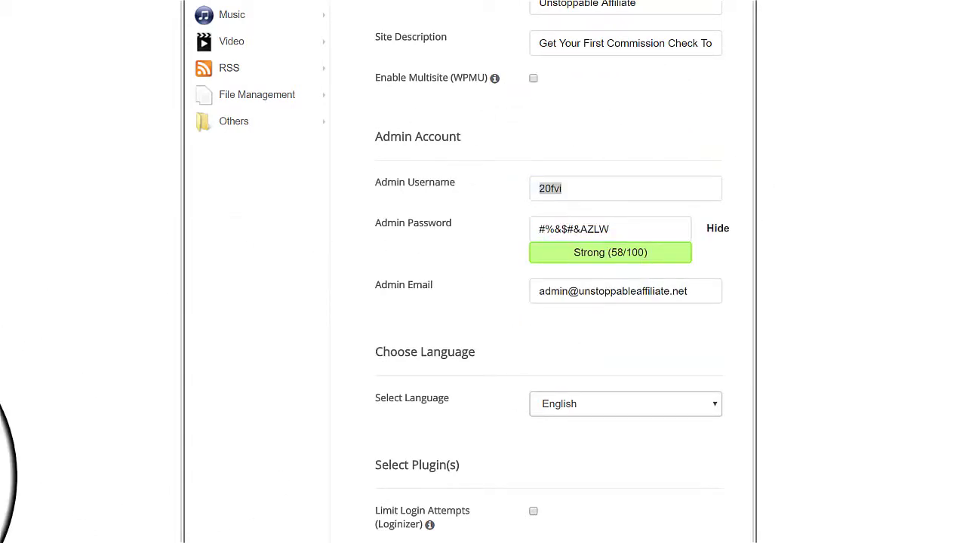
{"action": "triple_click", "coordinate": [566, 233]}
{"action": "right_click", "coordinate": [566, 233]}
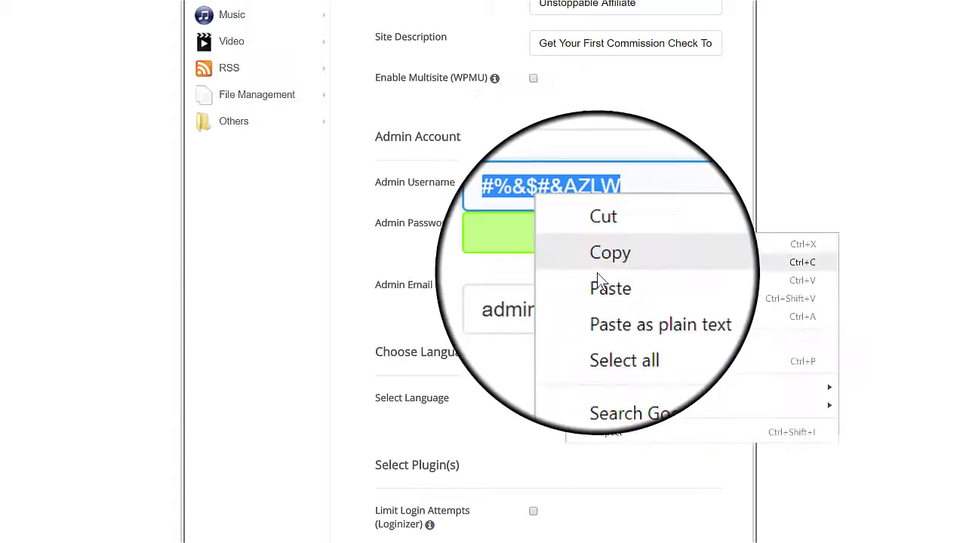
{"action": "left_click", "coordinate": [603, 268]}
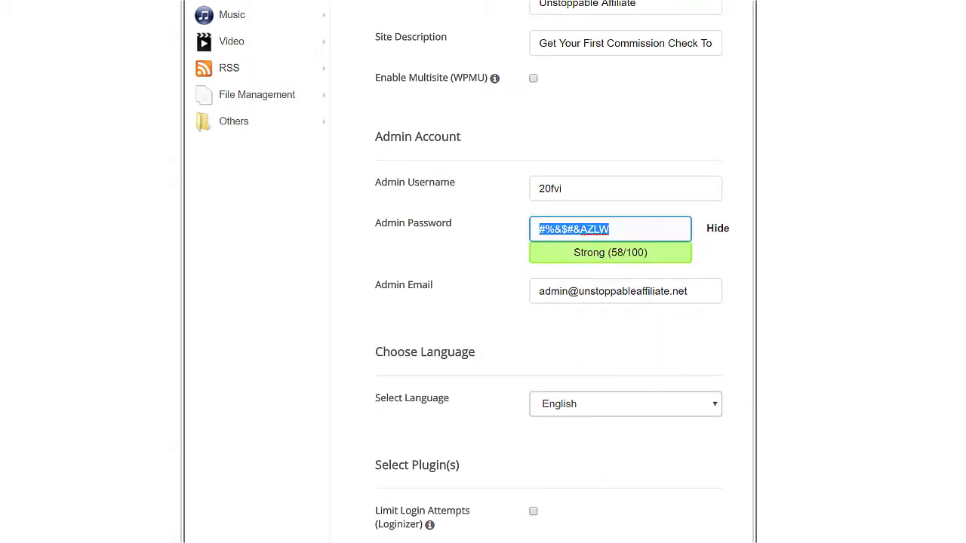
{"action": "key", "text": "alt+Tab"}
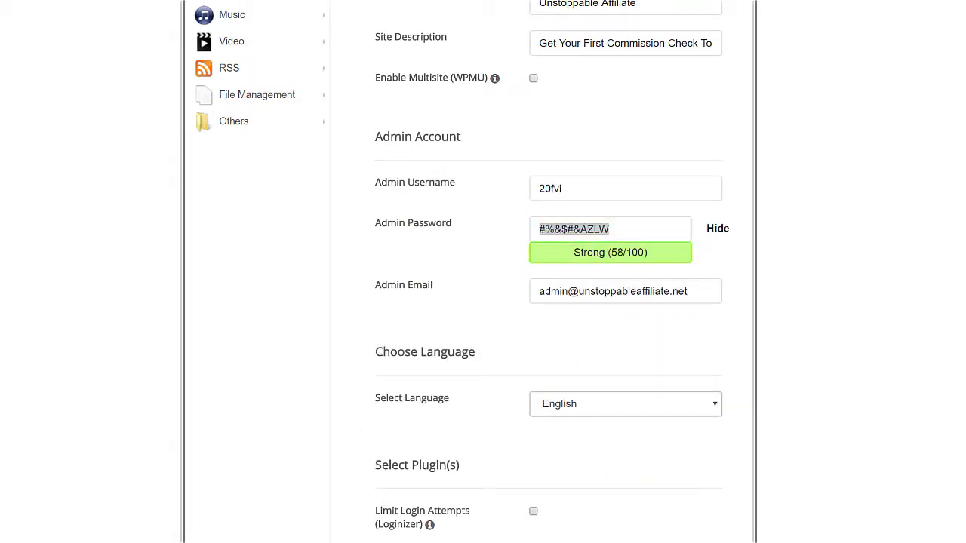
Start the WordPress installation, keeping the suggested admin email, English language and no extra plugin selected
{"action": "left_click", "coordinate": [558, 284]}
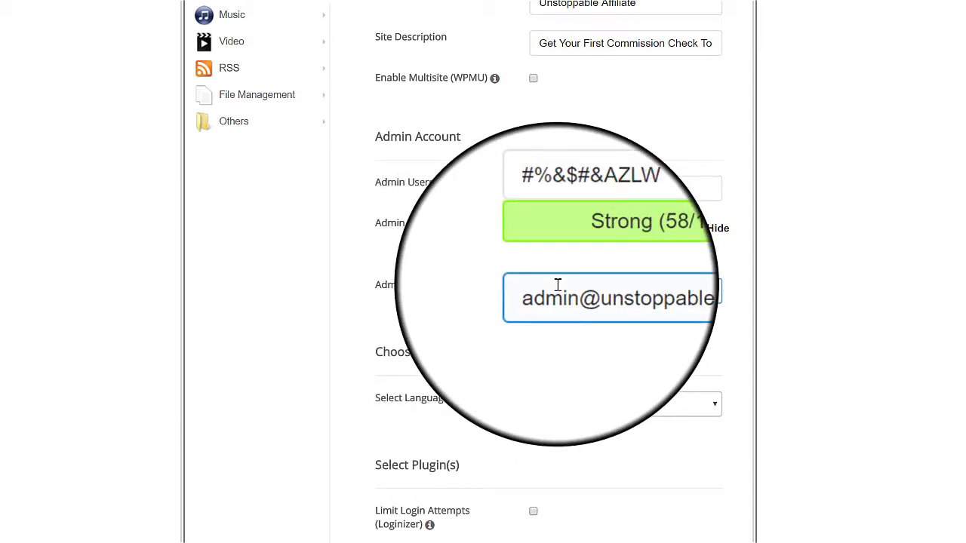
{"action": "scroll", "coordinate": [502, 327], "scroll_direction": "down", "scroll_amount": 2}
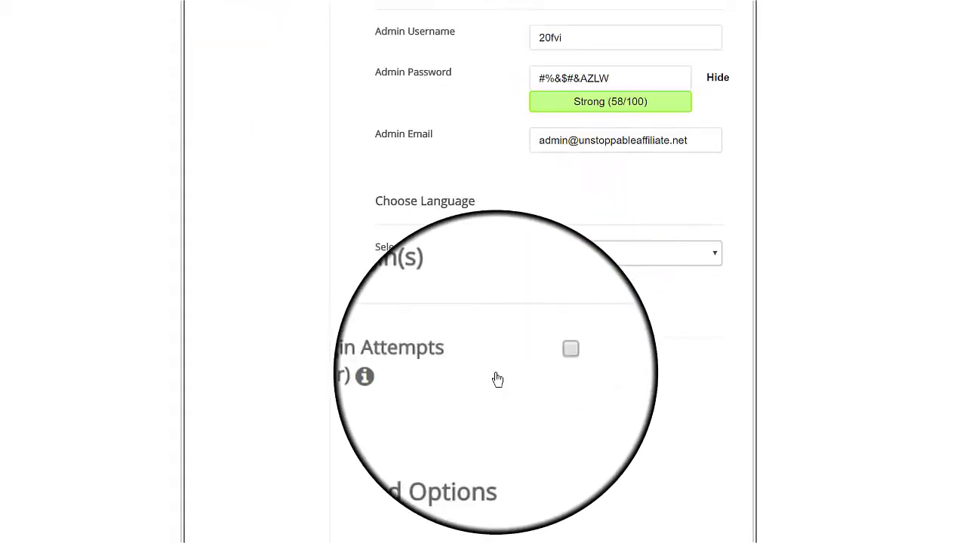
{"action": "left_click", "coordinate": [553, 480]}
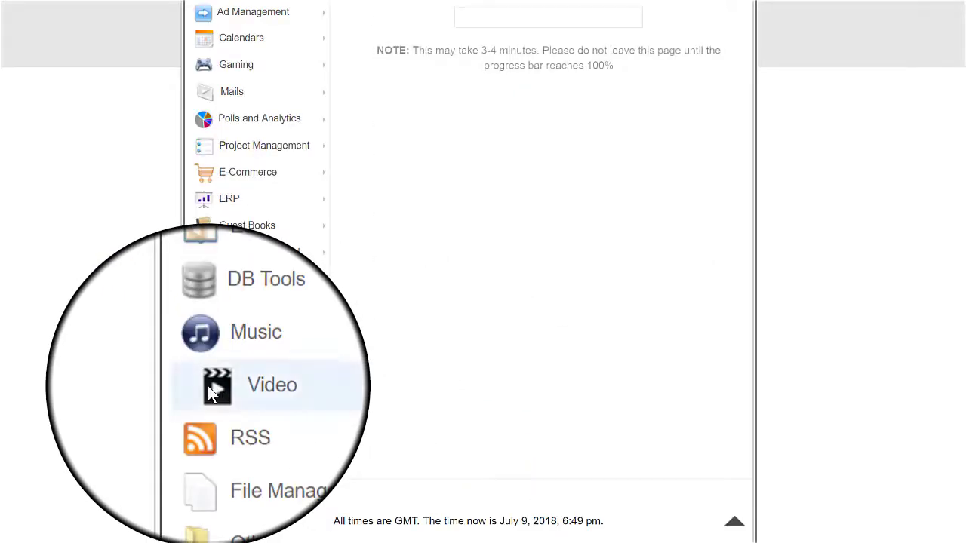
{"action": "scroll", "coordinate": [86, 319], "scroll_direction": "up", "scroll_amount": 3}
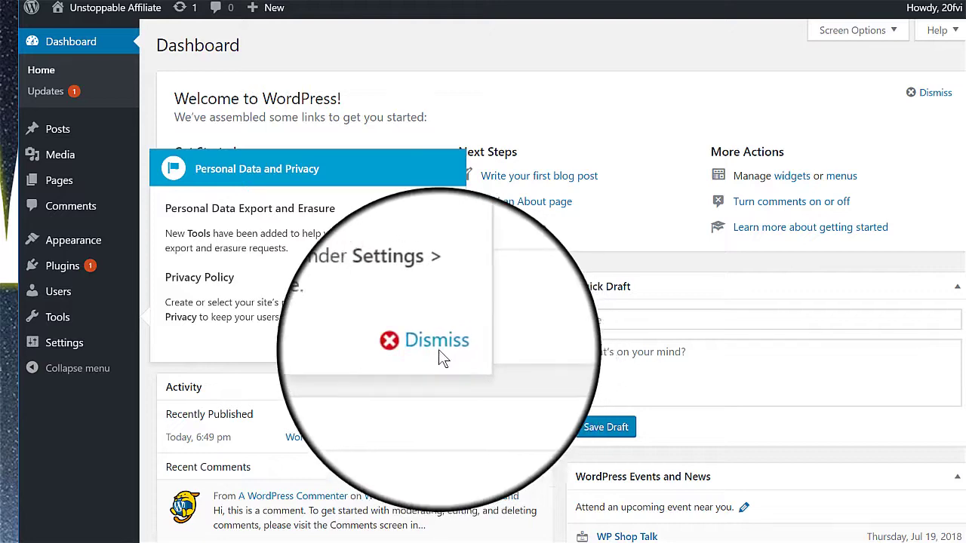
In the WordPress dashboard, dismiss the privacy notice and fill in a new user's username, email, first name and last name
{"action": "left_click", "coordinate": [443, 356]}
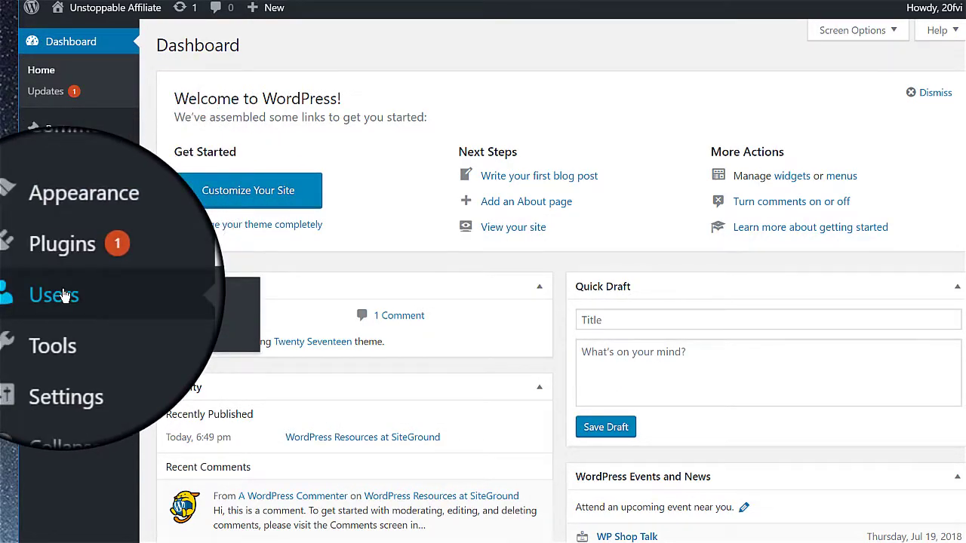
{"action": "left_click", "coordinate": [170, 311]}
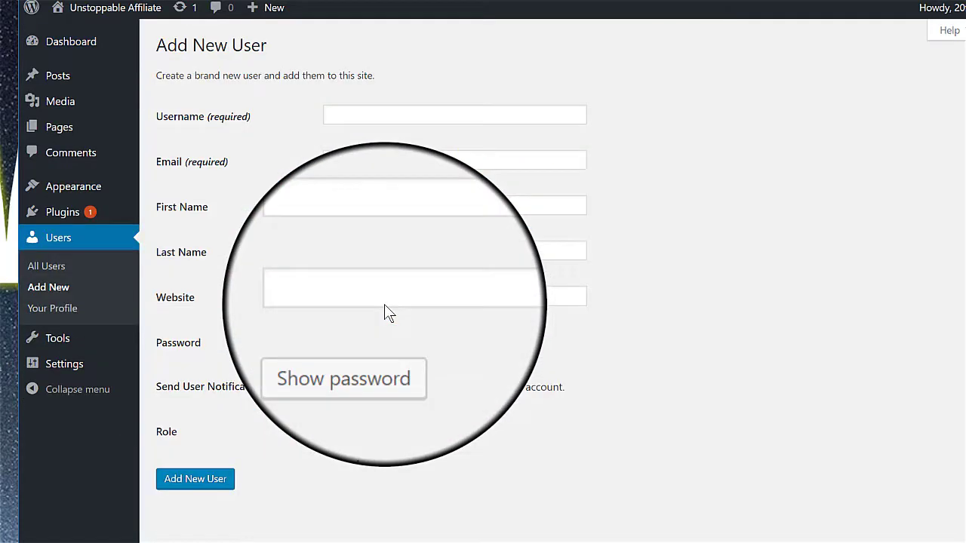
{"action": "left_click", "coordinate": [353, 115]}
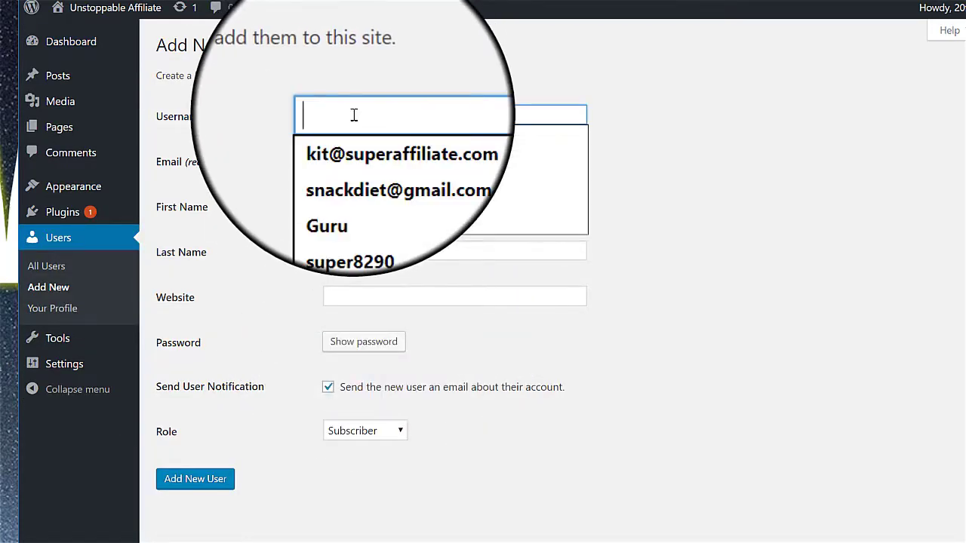
{"action": "type", "text": "Kit"}
{"action": "key", "text": "Tab"}
{"action": "type", "text": "kit"}
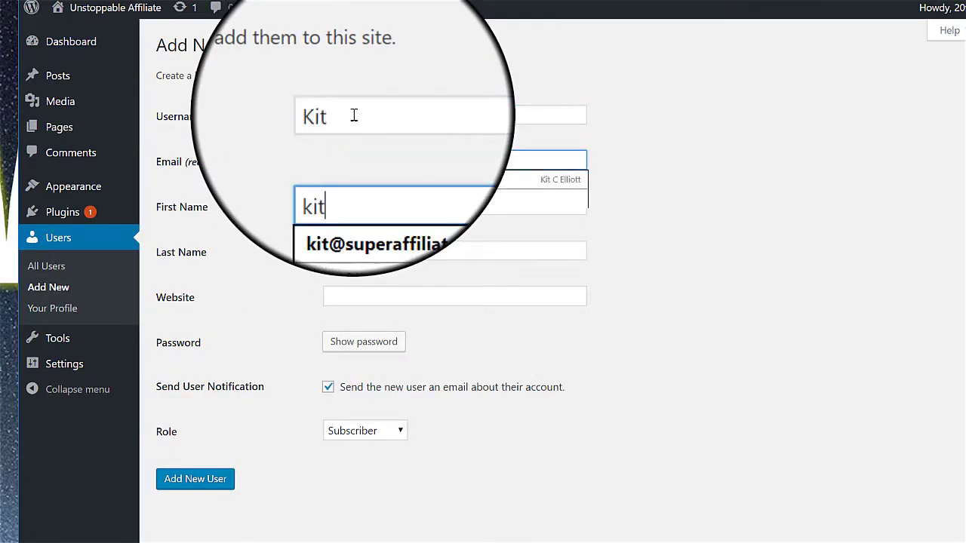
{"action": "key", "text": "Down"}
{"action": "key", "text": "Return"}
{"action": "key", "text": "Tab"}
{"action": "key", "text": "Tab"}
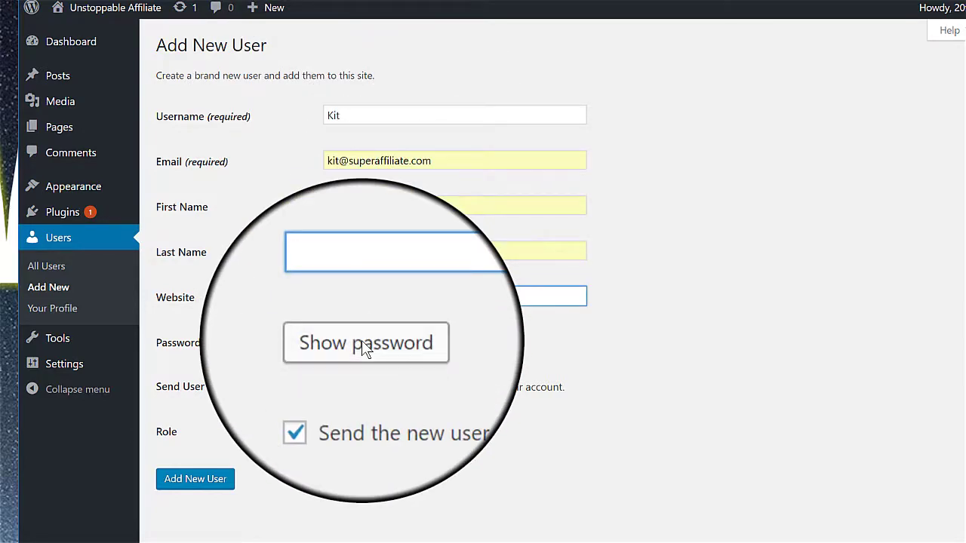
Create the new user with the Administrator role and save the login in the browser
{"action": "left_click", "coordinate": [381, 427]}
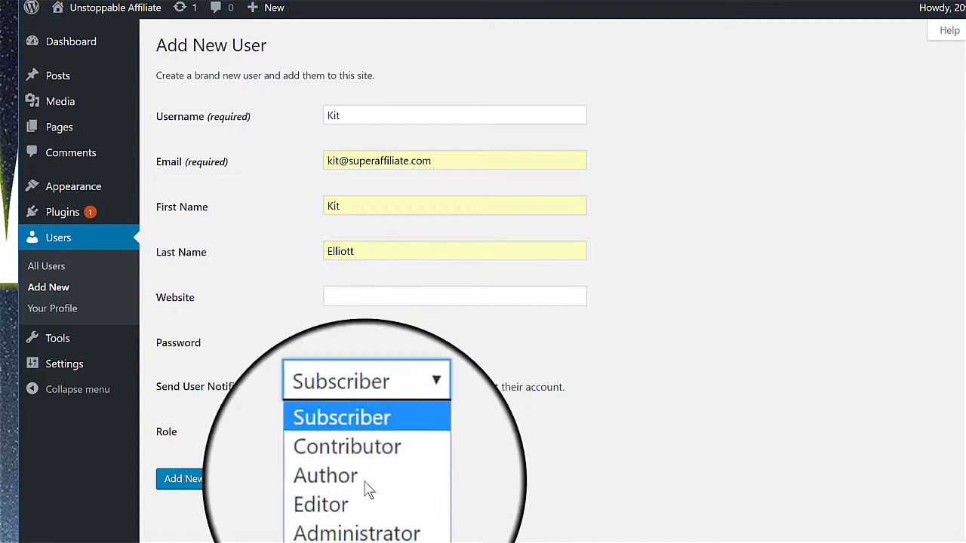
{"action": "left_click", "coordinate": [367, 504]}
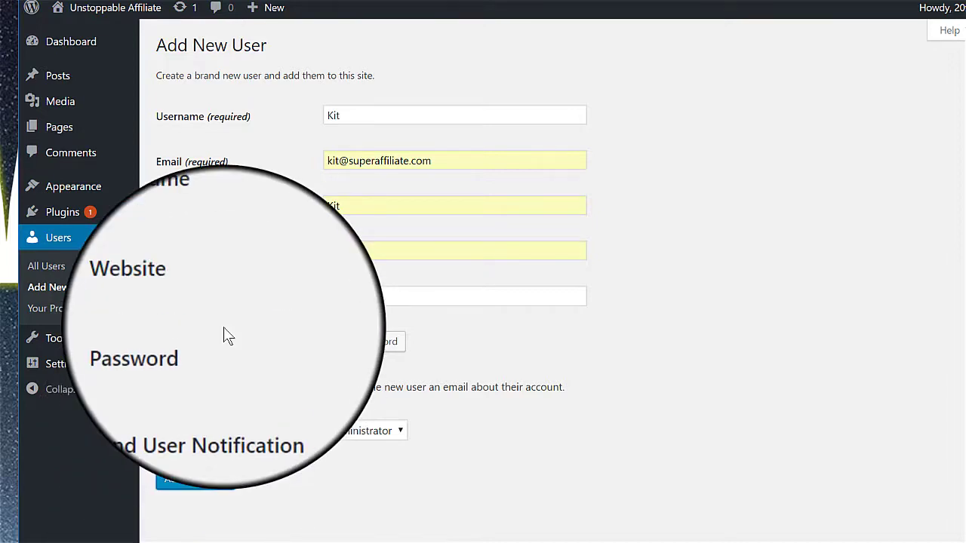
{"action": "key", "text": "Return"}
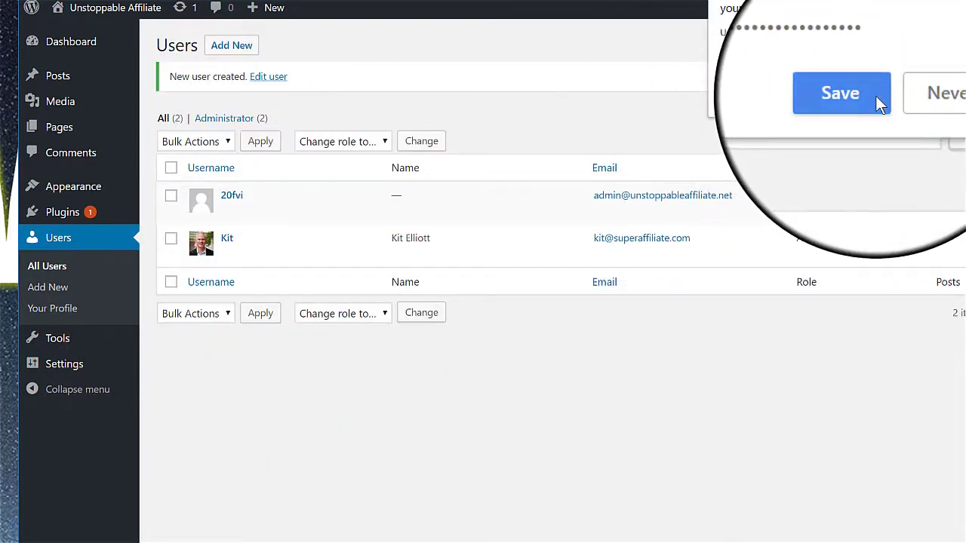
{"action": "left_click", "coordinate": [878, 103]}
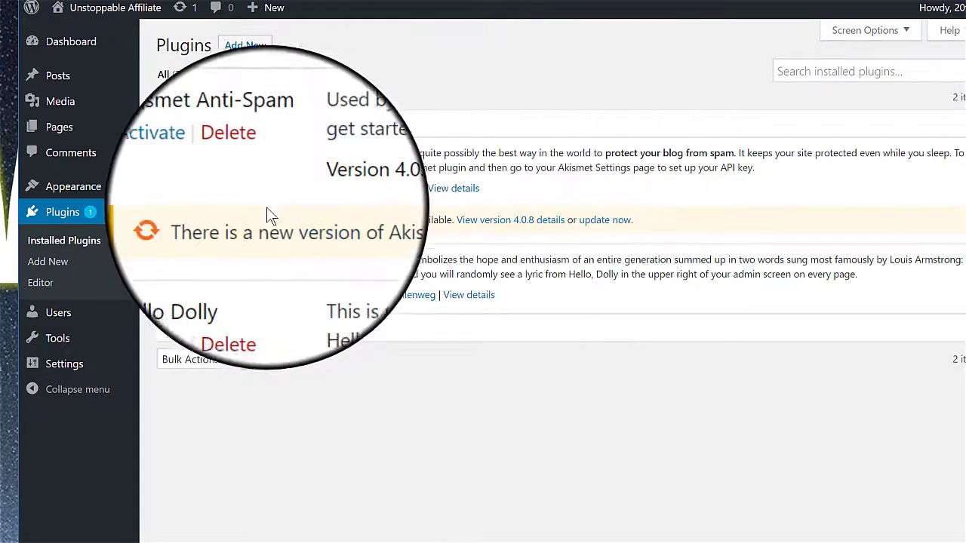
Delete the Akismet Anti-Spam and Hello Dolly plugins
{"action": "left_click", "coordinate": [250, 175]}
{"action": "left_click", "coordinate": [587, 60]}
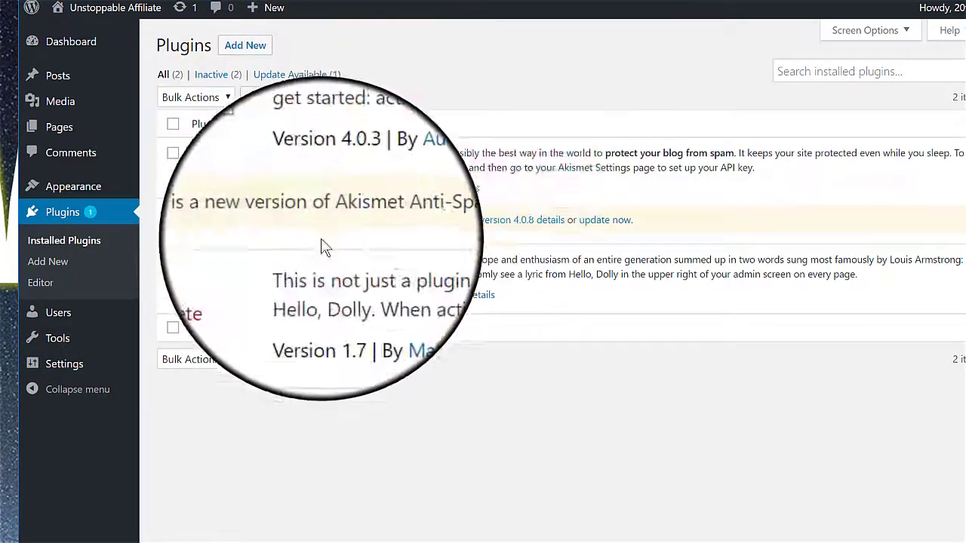
{"action": "left_click", "coordinate": [249, 199]}
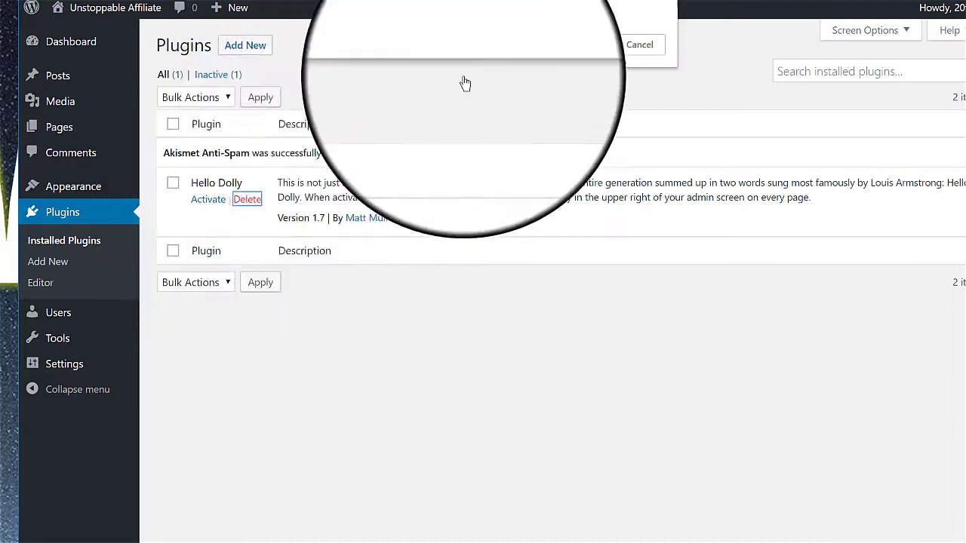
{"action": "left_click", "coordinate": [597, 42]}
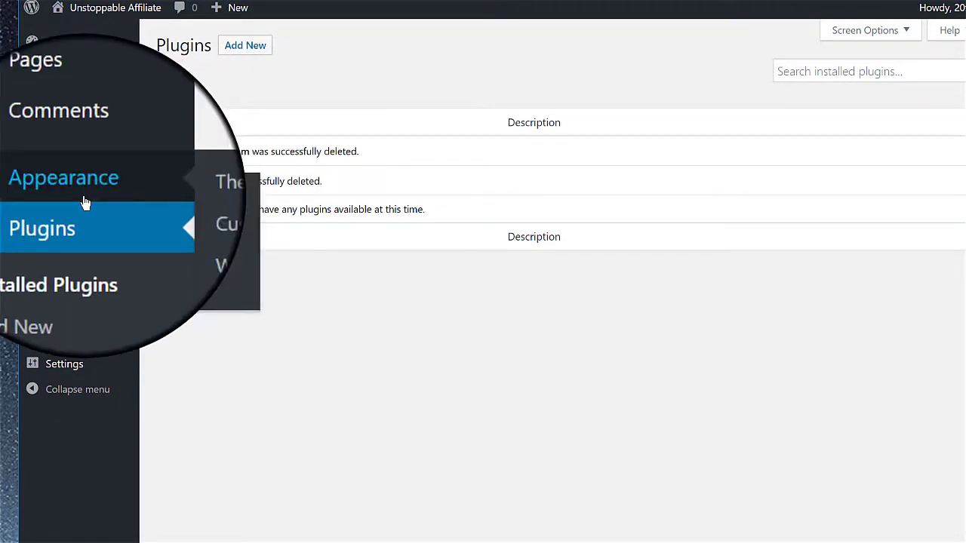
Find the OceanWP theme in the theme directory, then install and activate it
{"action": "left_click", "coordinate": [69, 187]}
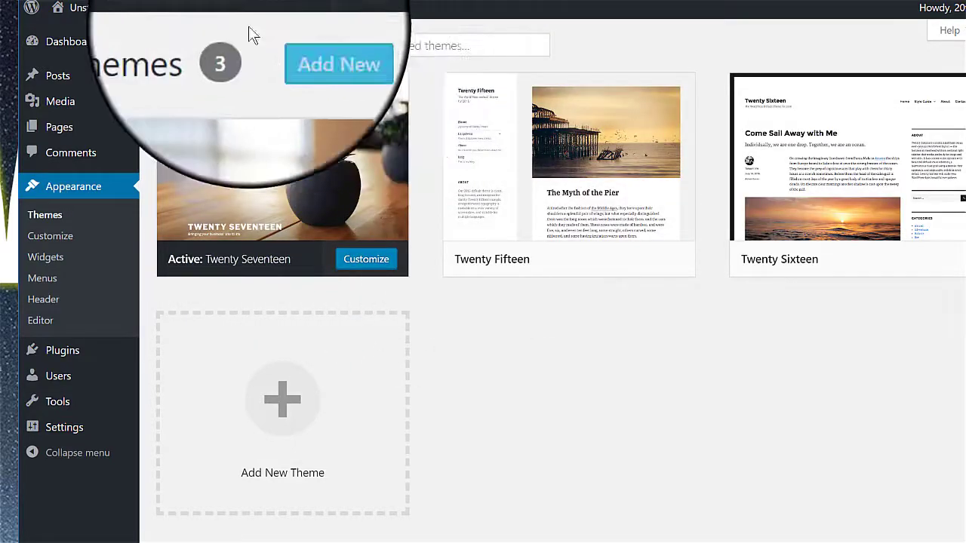
{"action": "left_click", "coordinate": [273, 47]}
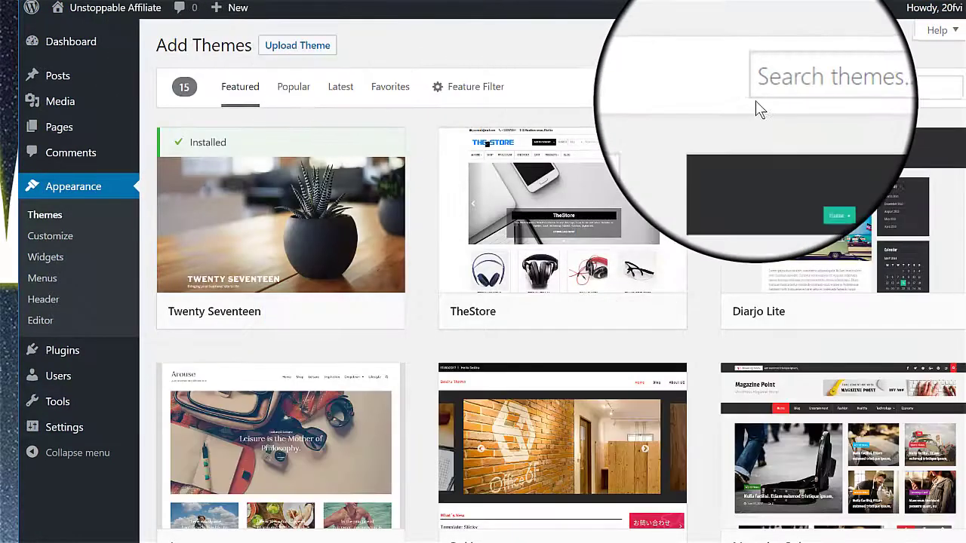
{"action": "left_click", "coordinate": [790, 90]}
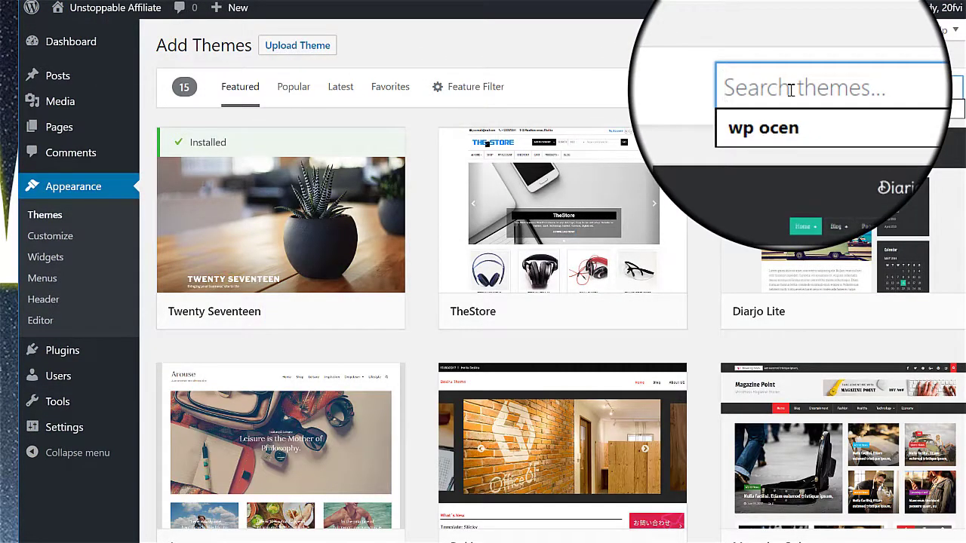
{"action": "type", "text": "ocean"}
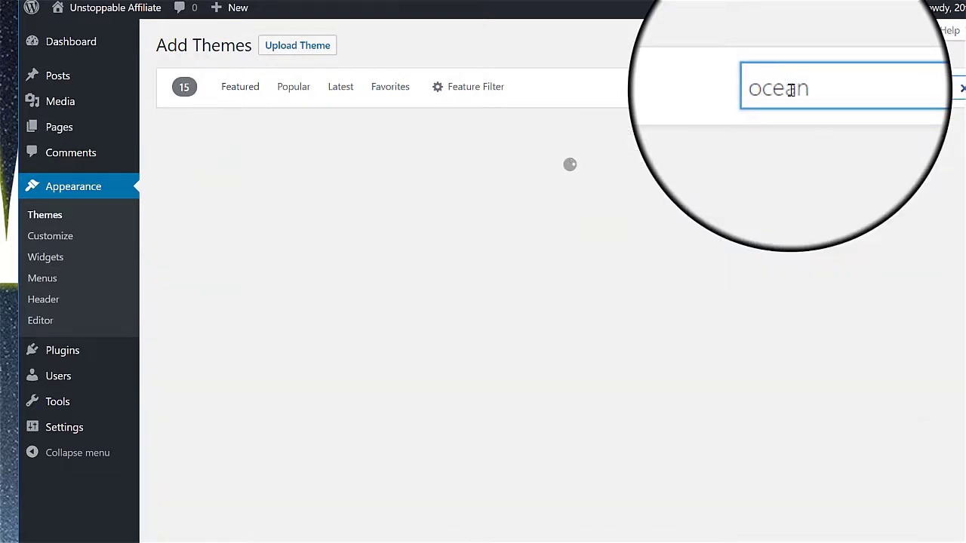
{"action": "type", "text": "wp"}
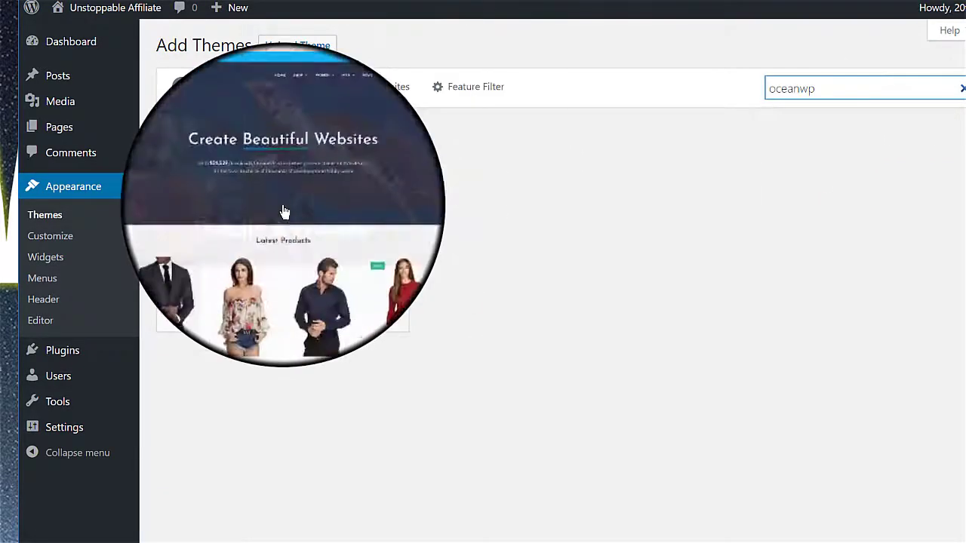
{"action": "left_click", "coordinate": [300, 314]}
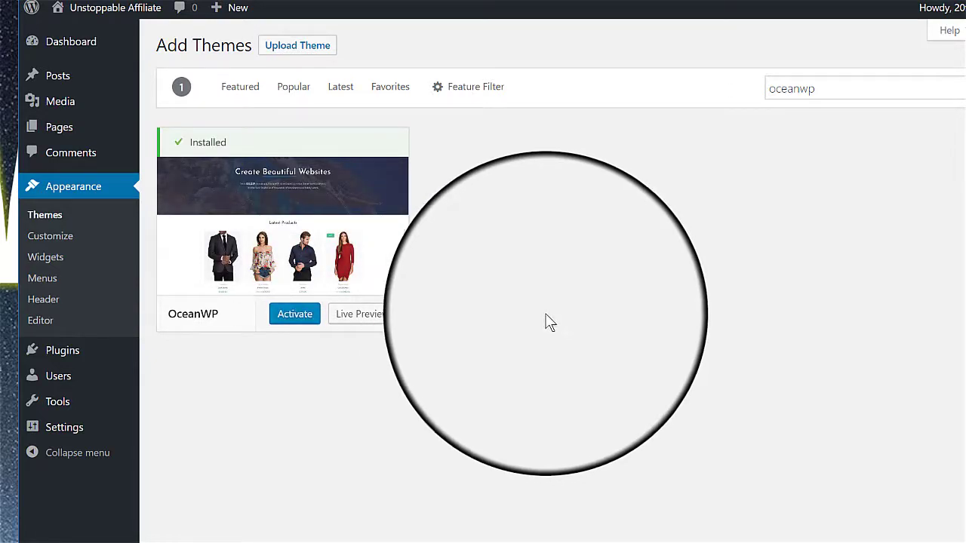
{"action": "left_click", "coordinate": [294, 314]}
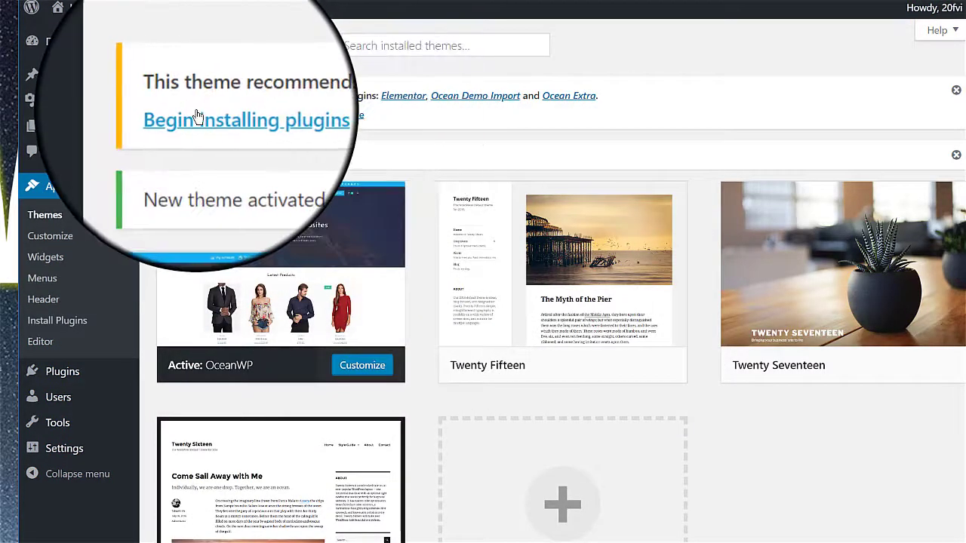
Install the theme's recommended plugins: Elementor, Ocean Demo Import and Ocean Extra
{"action": "left_click", "coordinate": [197, 114]}
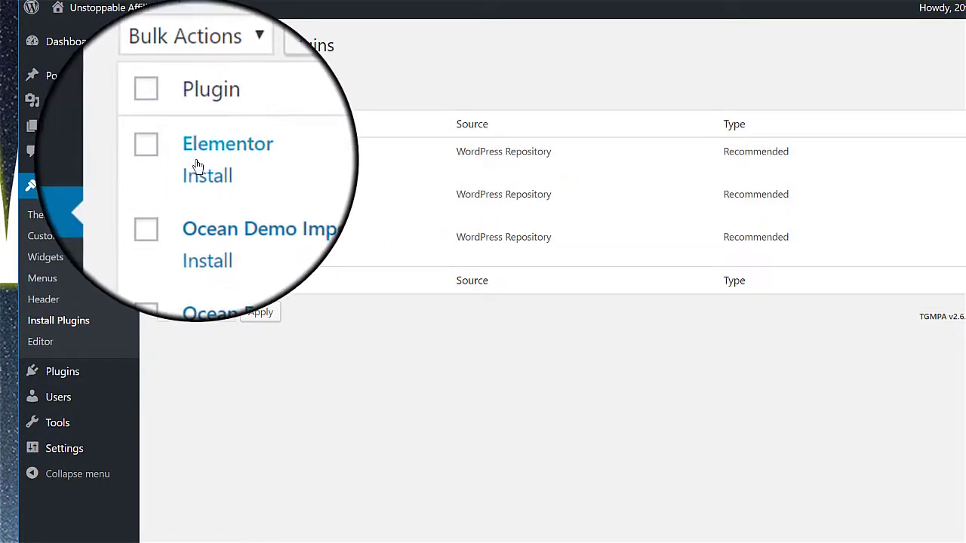
{"action": "left_click", "coordinate": [200, 168]}
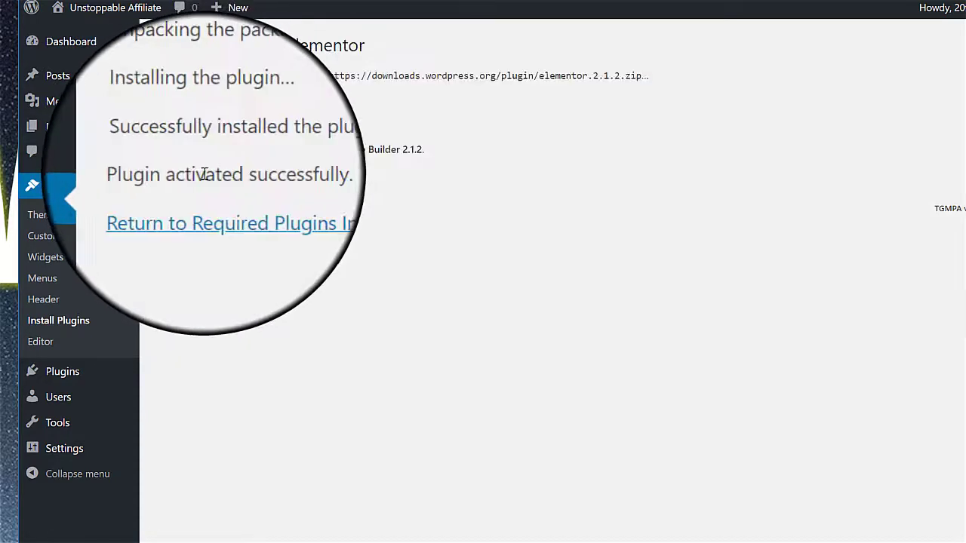
{"action": "left_click", "coordinate": [201, 205]}
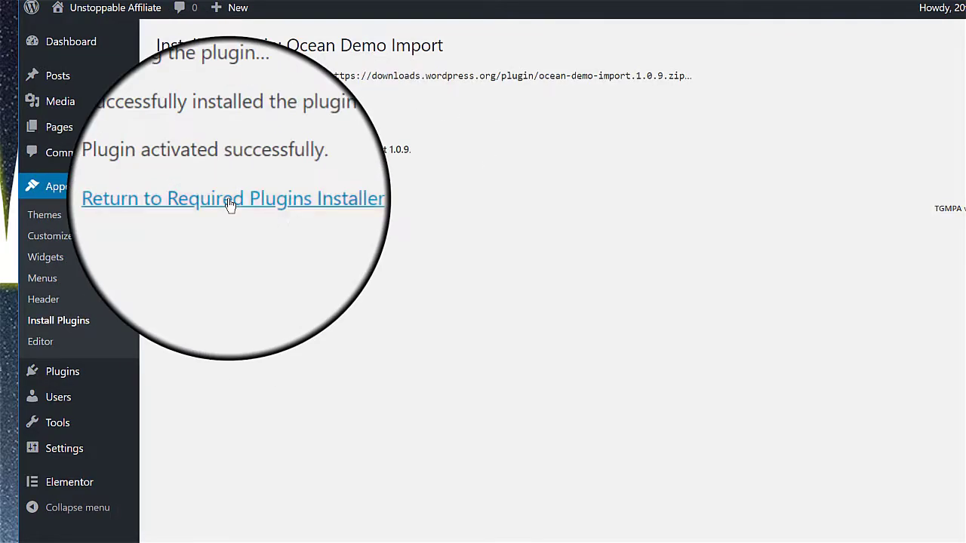
{"action": "left_click", "coordinate": [234, 202]}
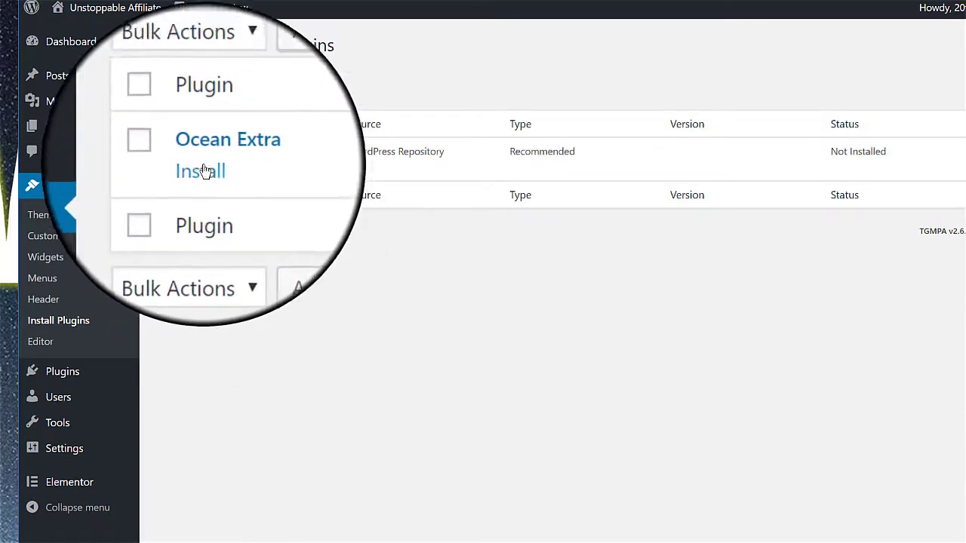
{"action": "left_click", "coordinate": [202, 168]}
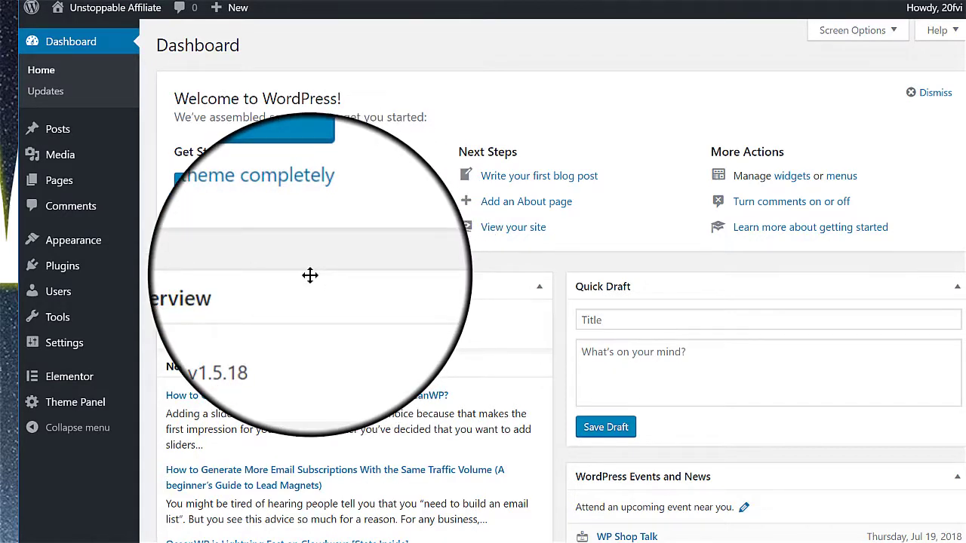
Search the directory of new plugins for "ssl"
{"action": "left_click", "coordinate": [62, 266]}
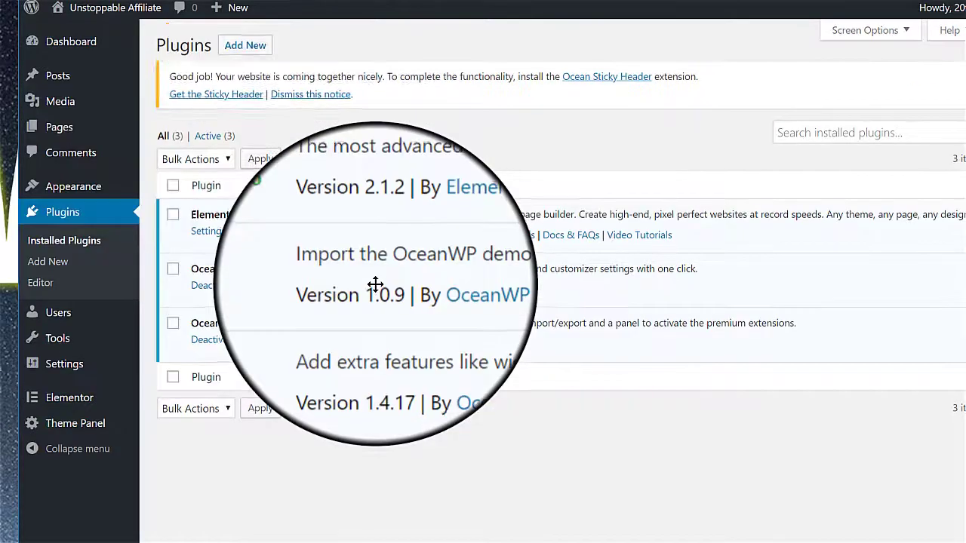
{"action": "left_click", "coordinate": [246, 46]}
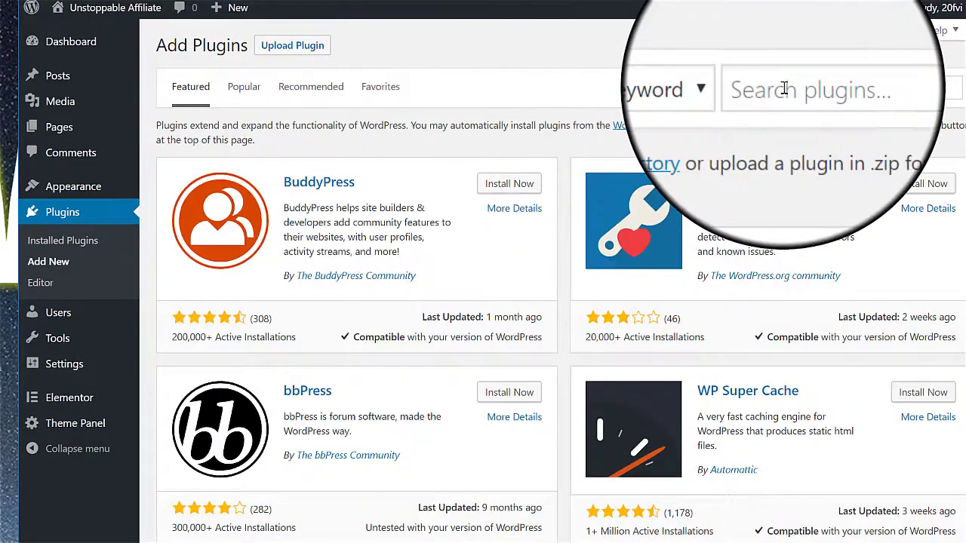
{"action": "left_click", "coordinate": [789, 89]}
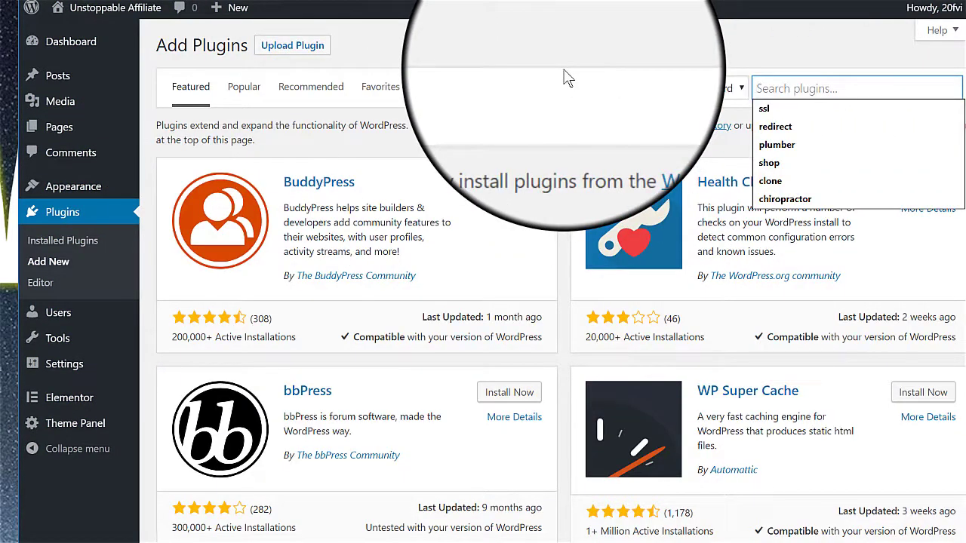
{"action": "type", "text": "ssl"}
{"action": "key", "text": "Return"}
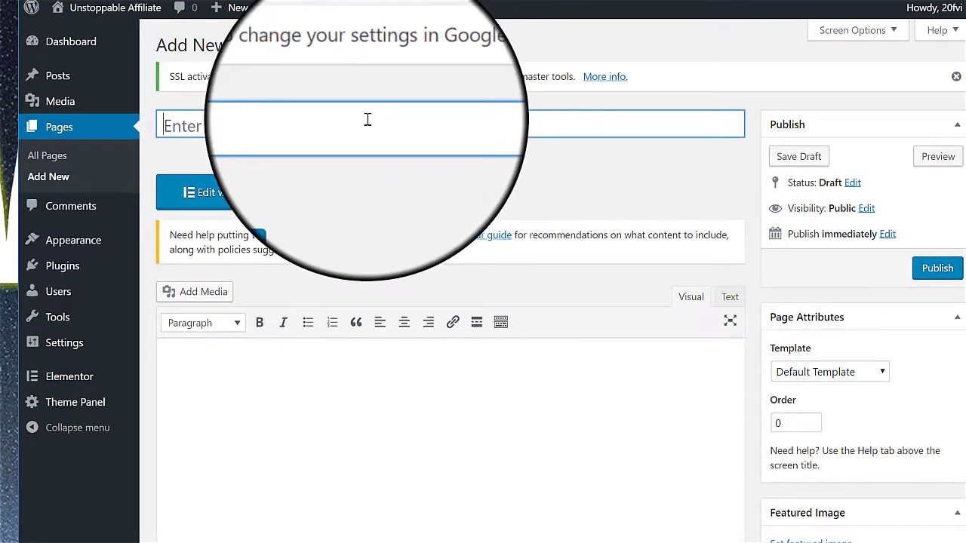
Title the new page "Test" and set its template to Elementor Full Width
{"action": "scroll", "coordinate": [430, 215], "scroll_direction": "down", "scroll_amount": 2}
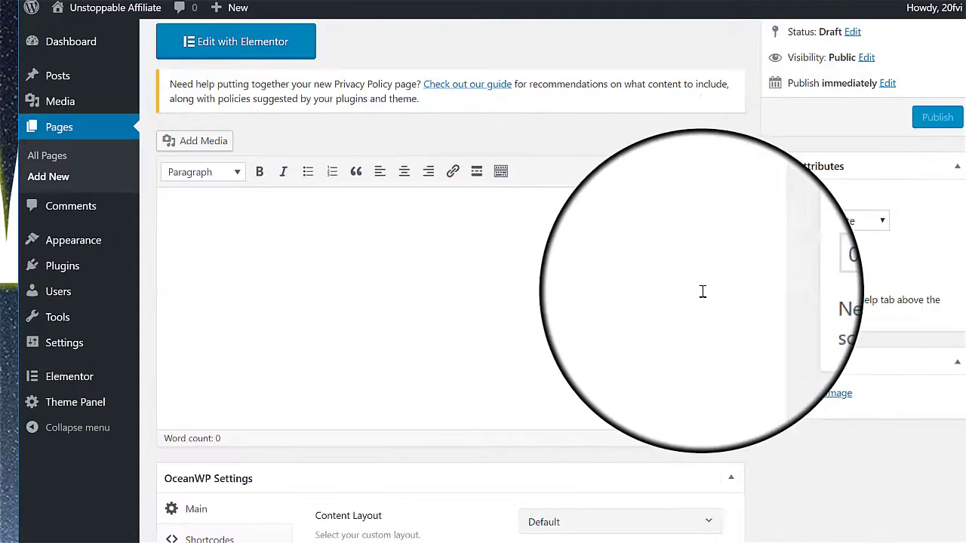
{"action": "left_click", "coordinate": [815, 221]}
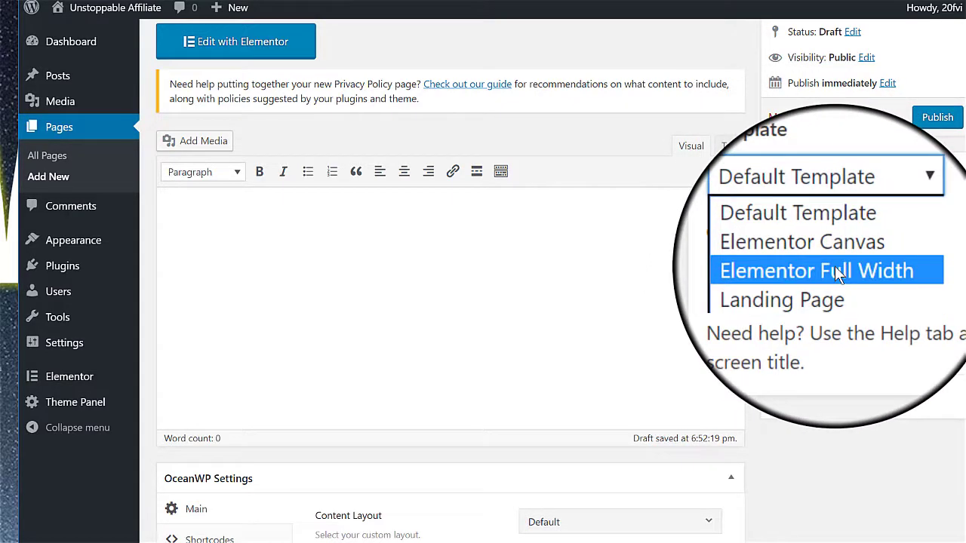
{"action": "left_click", "coordinate": [832, 265]}
Disable the breadcrumbs and the page title display in the page's OceanWP settings
{"action": "scroll", "coordinate": [268, 337], "scroll_direction": "down", "scroll_amount": 3}
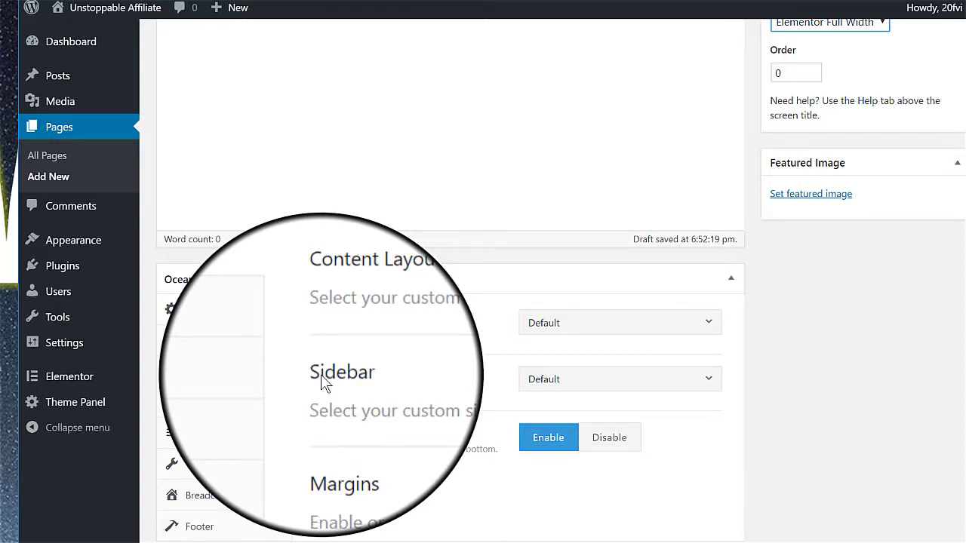
{"action": "left_click", "coordinate": [227, 500]}
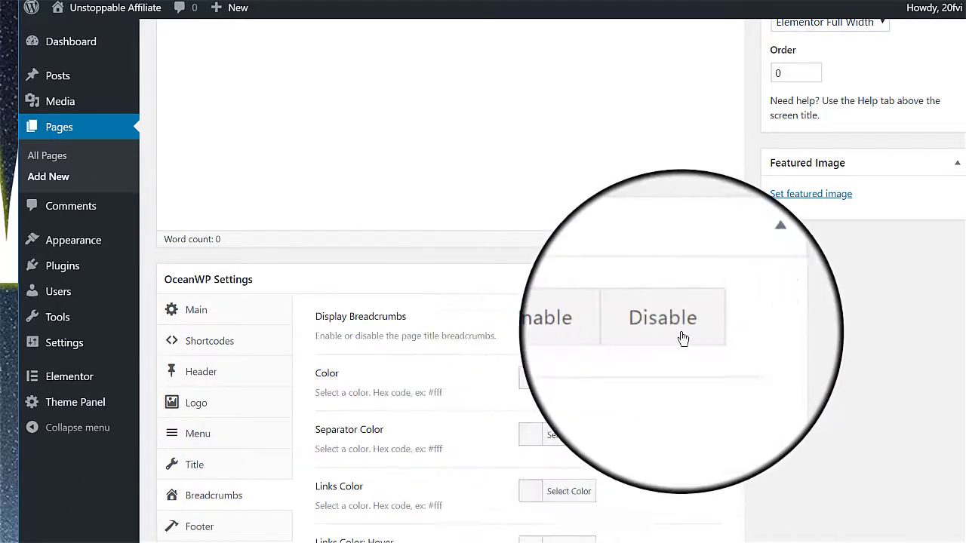
{"action": "left_click", "coordinate": [671, 326]}
{"action": "left_click", "coordinate": [242, 468]}
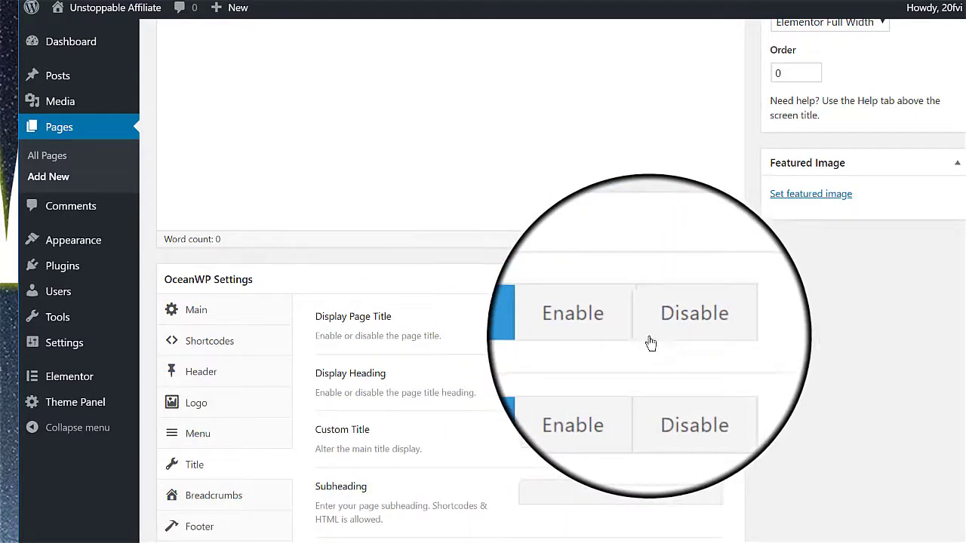
{"action": "left_click", "coordinate": [668, 326]}
Disable the top bar and the header display in the page's OceanWP settings
{"action": "left_click", "coordinate": [218, 413]}
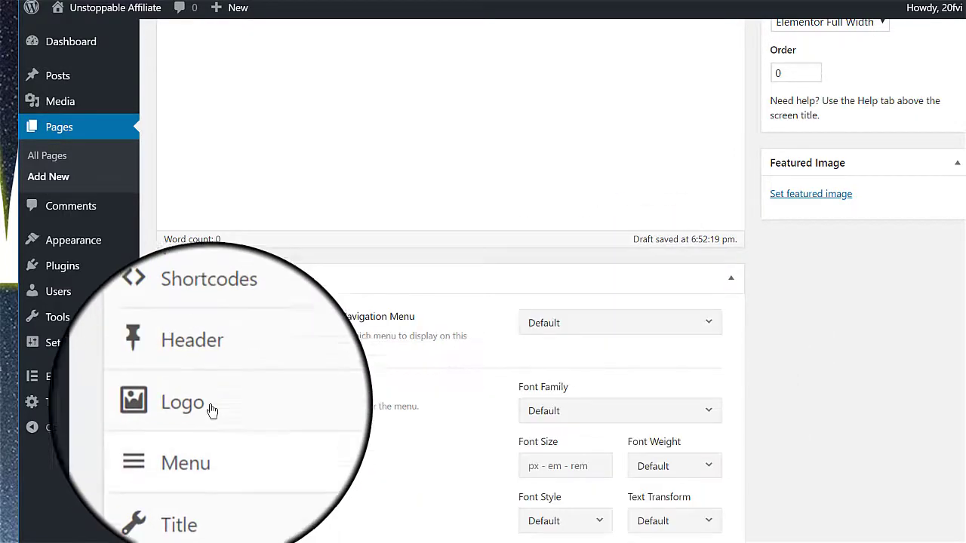
{"action": "left_click", "coordinate": [214, 371]}
{"action": "left_click", "coordinate": [671, 326]}
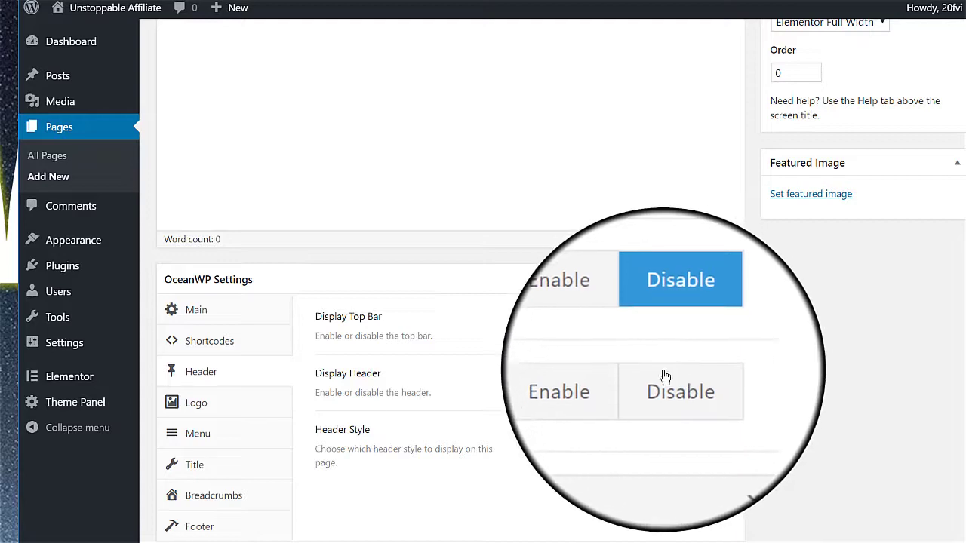
{"action": "left_click", "coordinate": [668, 379]}
{"action": "left_click", "coordinate": [211, 341]}
{"action": "left_click", "coordinate": [184, 252]}
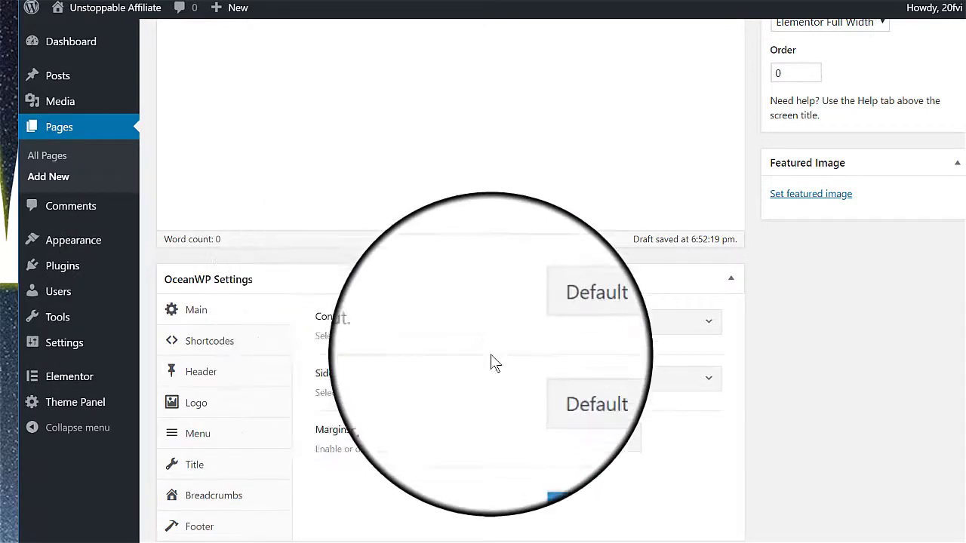
Publish the Test page and open it for editing with Elementor
{"action": "scroll", "coordinate": [491, 362], "scroll_direction": "up", "scroll_amount": 5}
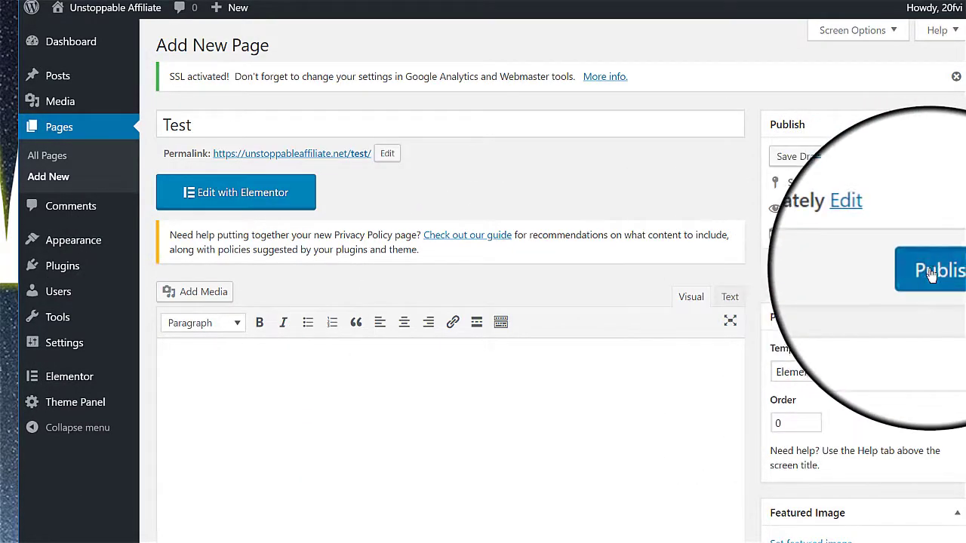
{"action": "left_click", "coordinate": [935, 268]}
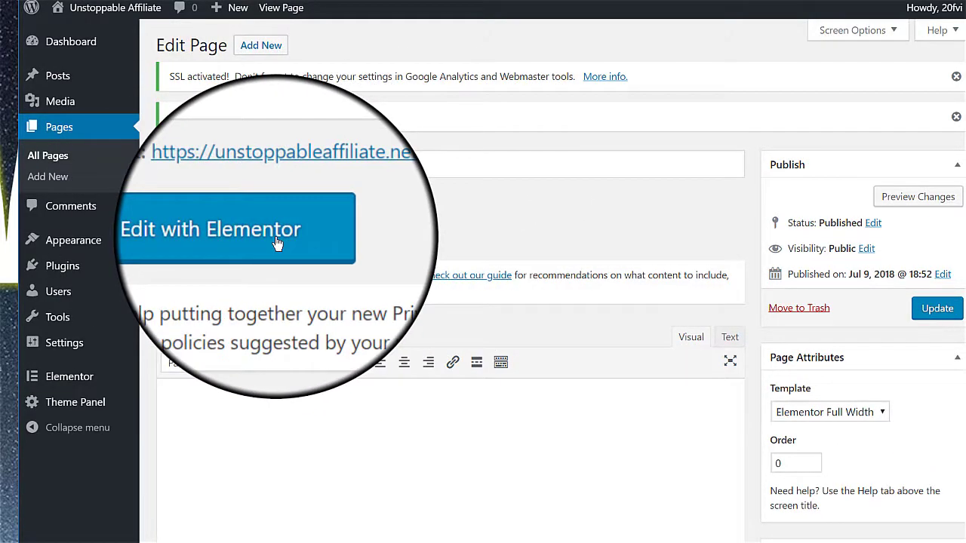
{"action": "left_click", "coordinate": [277, 243]}
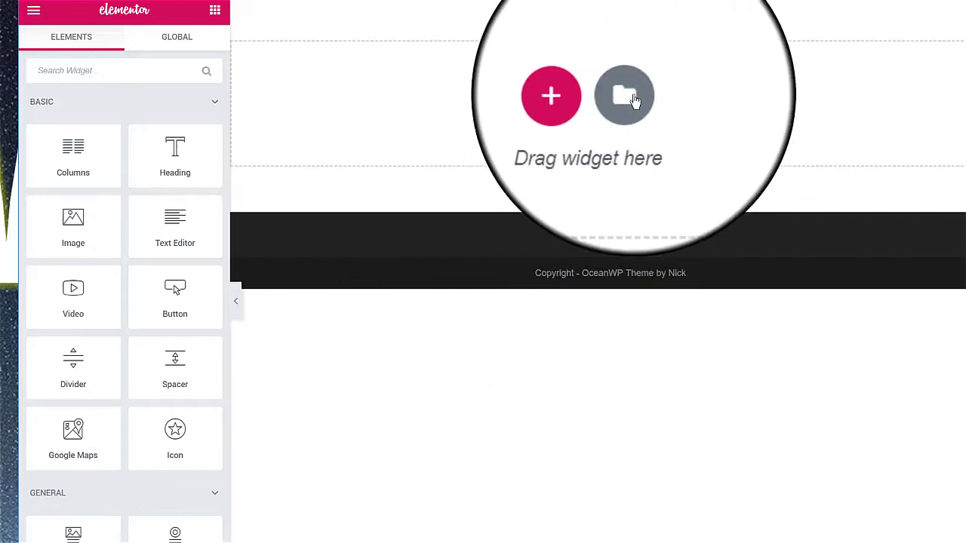
Open the Elementor template library and look through the available page templates, including the landing pages
{"action": "left_click", "coordinate": [633, 100]}
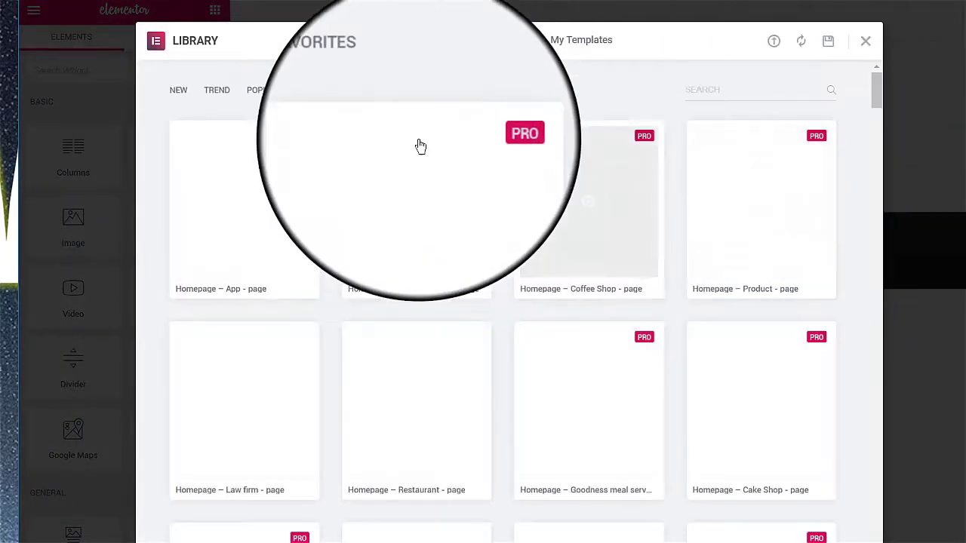
{"action": "scroll", "coordinate": [579, 298], "scroll_direction": "down", "scroll_amount": 3}
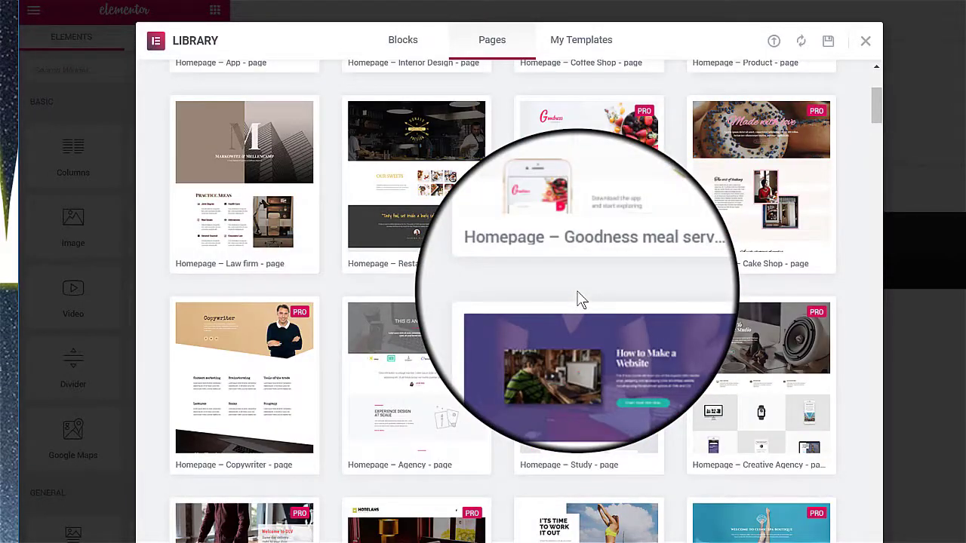
{"action": "scroll", "coordinate": [581, 299], "scroll_direction": "down", "scroll_amount": 6}
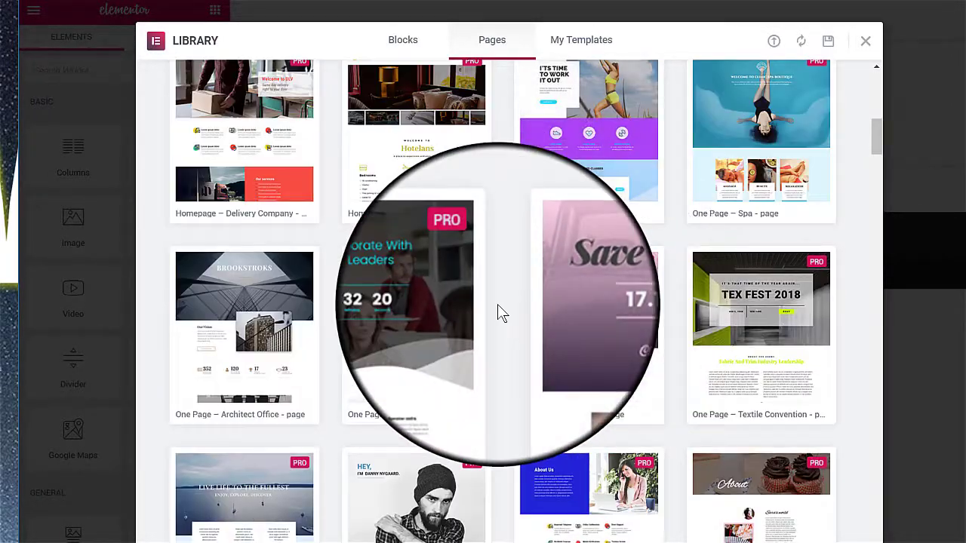
{"action": "scroll", "coordinate": [459, 321], "scroll_direction": "down", "scroll_amount": 3}
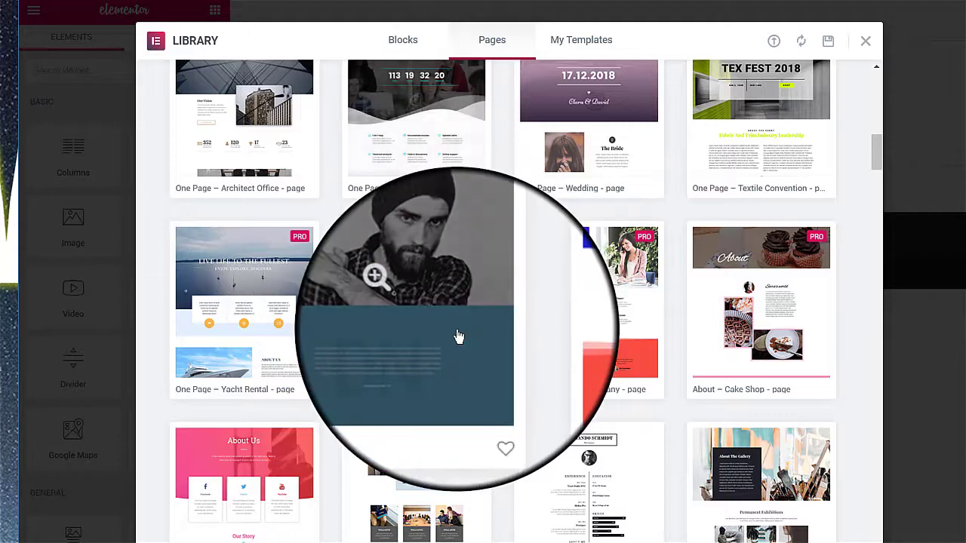
{"action": "scroll", "coordinate": [458, 336], "scroll_direction": "down", "scroll_amount": 1}
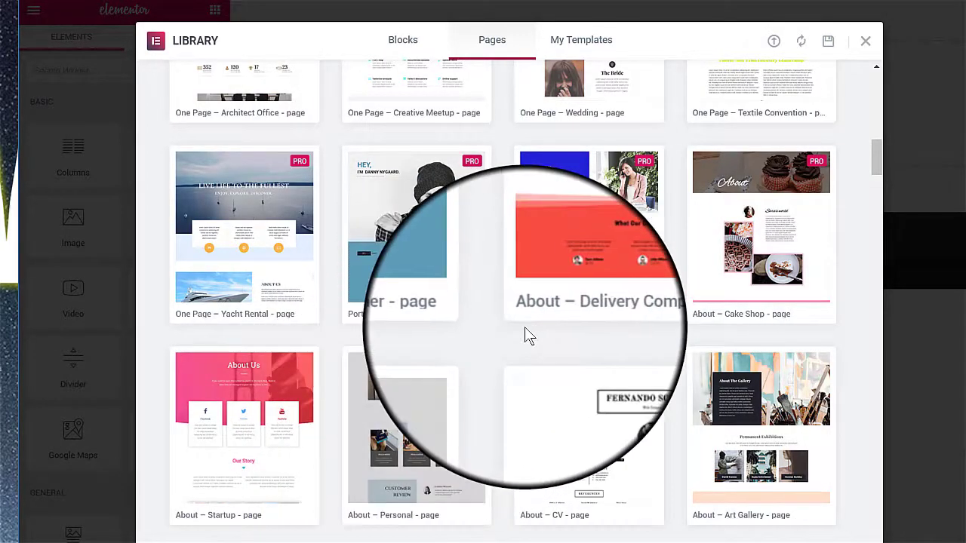
{"action": "scroll", "coordinate": [528, 336], "scroll_direction": "down", "scroll_amount": 2}
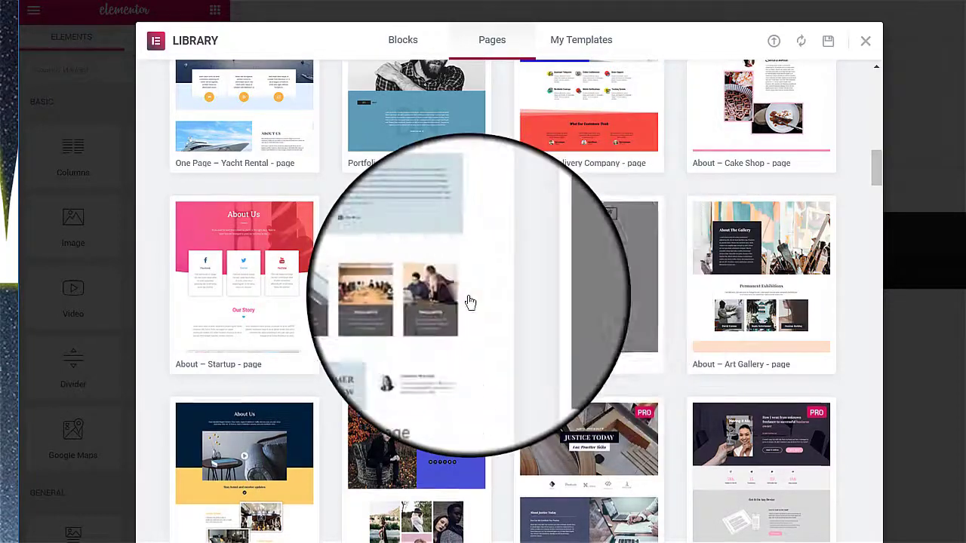
{"action": "scroll", "coordinate": [469, 301], "scroll_direction": "down", "scroll_amount": 6}
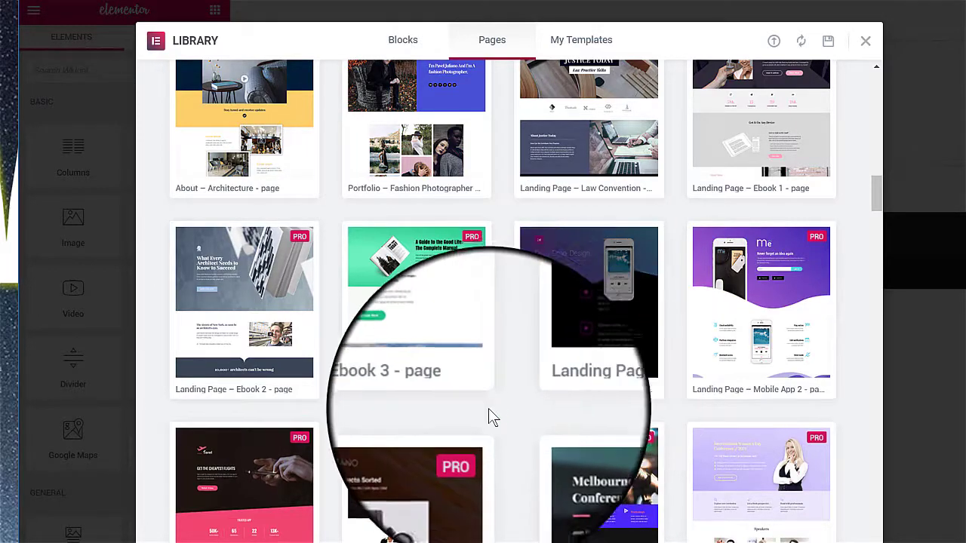
{"action": "scroll", "coordinate": [487, 411], "scroll_direction": "down", "scroll_amount": 3}
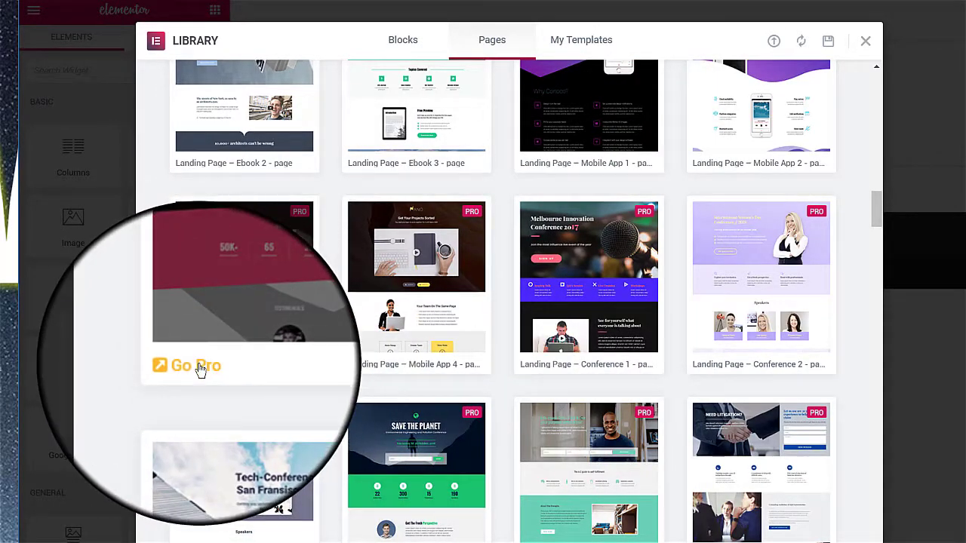
Insert the free "Landing Page – Mobile App 1" page template from the library
{"action": "scroll", "coordinate": [375, 361], "scroll_direction": "up", "scroll_amount": 3}
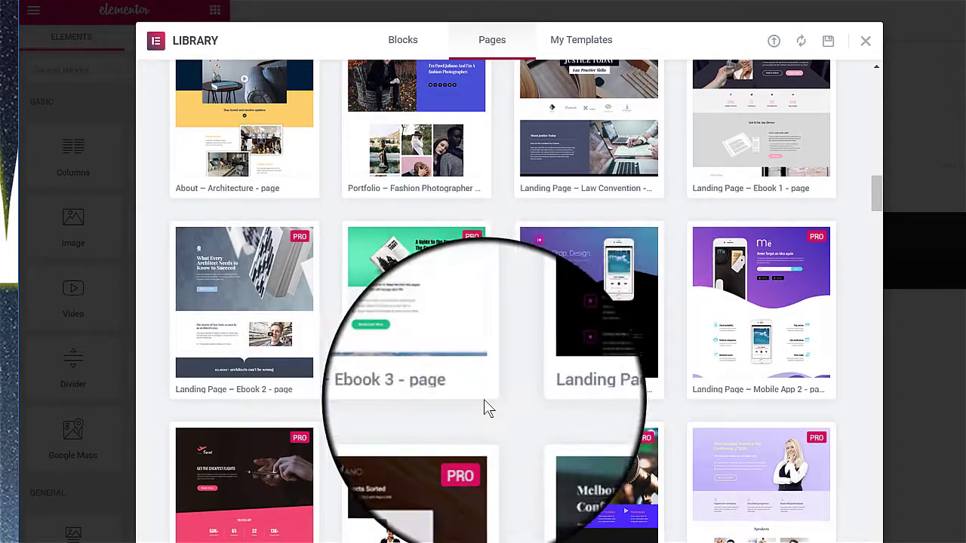
{"action": "scroll", "coordinate": [484, 399], "scroll_direction": "down", "scroll_amount": 1}
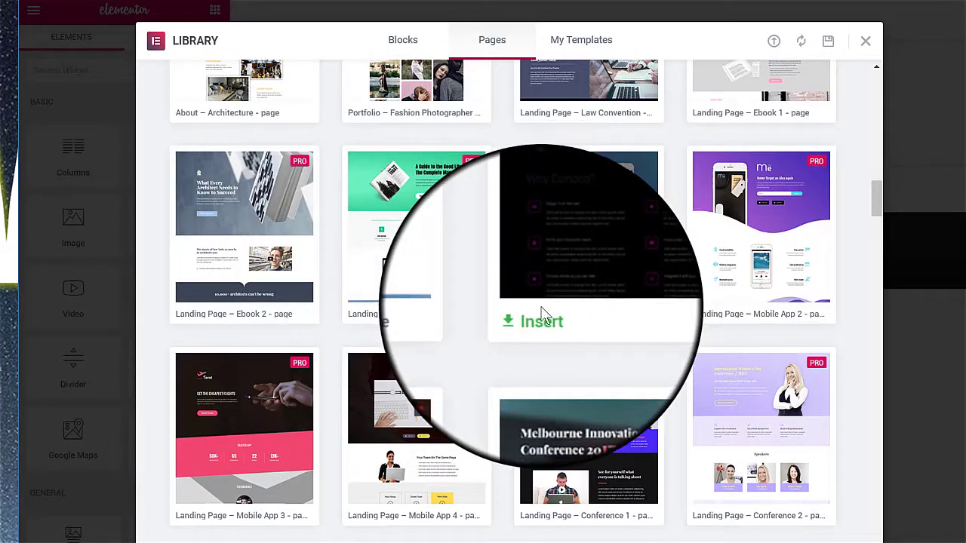
{"action": "left_click", "coordinate": [541, 317]}
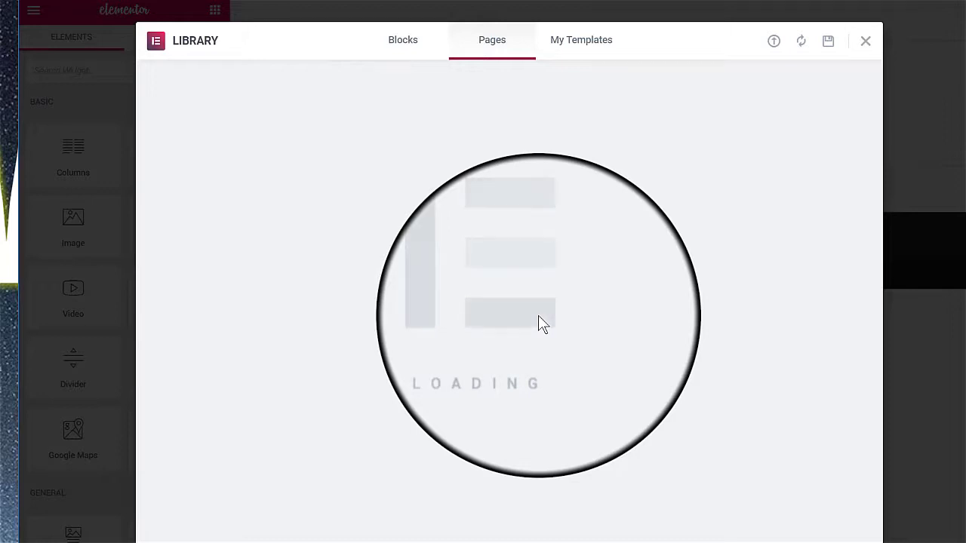
Replace the landing page's main "Drop. Design." heading text with "Change Any Elements" and preview the changes
{"action": "scroll", "coordinate": [679, 257], "scroll_direction": "down", "scroll_amount": 10}
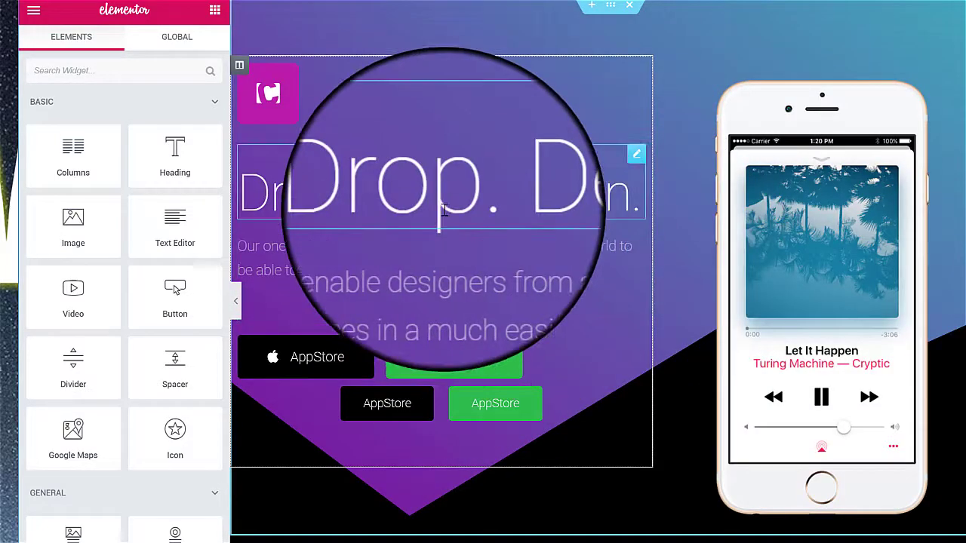
{"action": "left_click", "coordinate": [483, 194]}
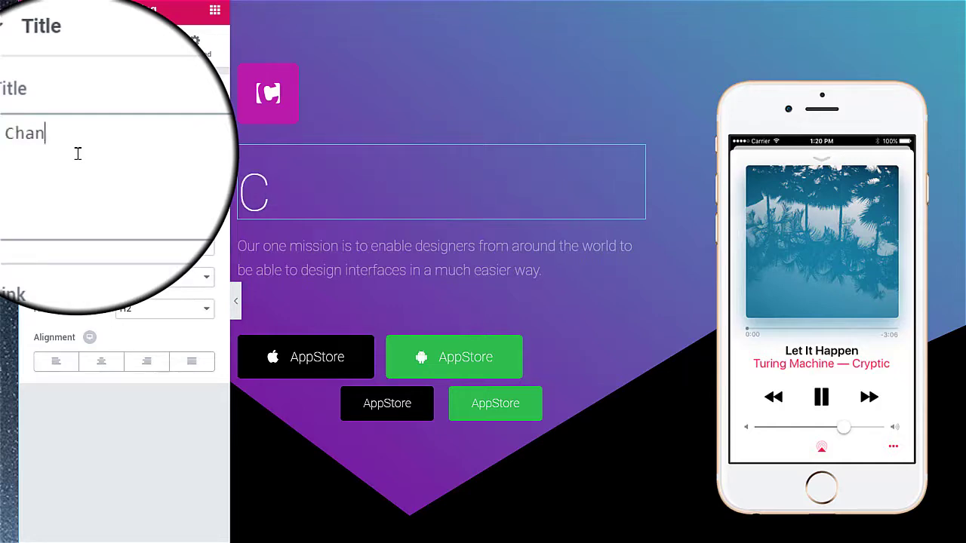
{"action": "type", "text": "ts"}
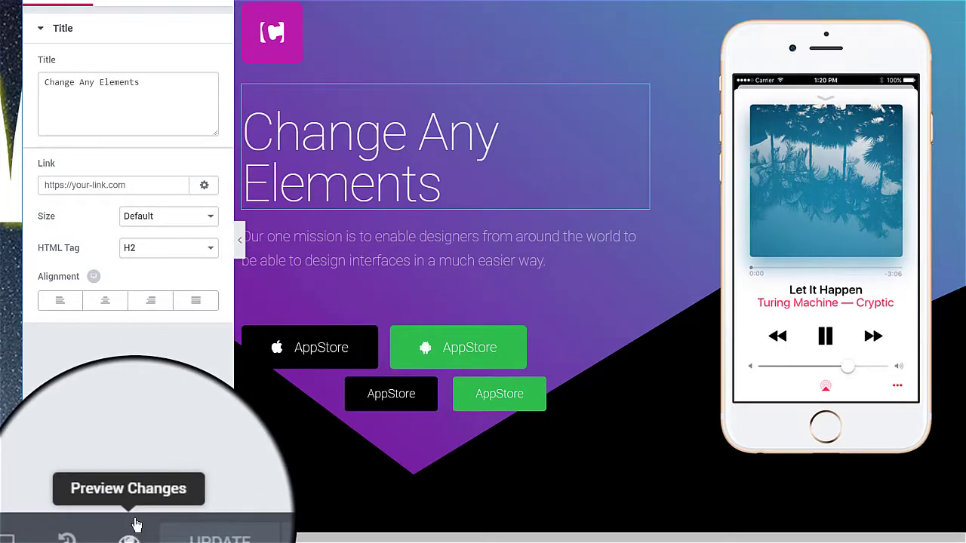
{"action": "left_click", "coordinate": [130, 534]}
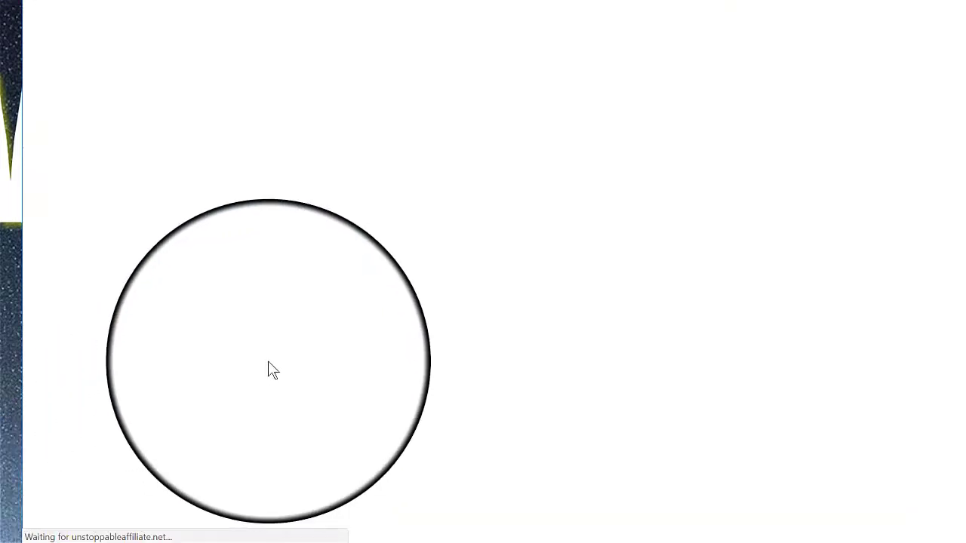